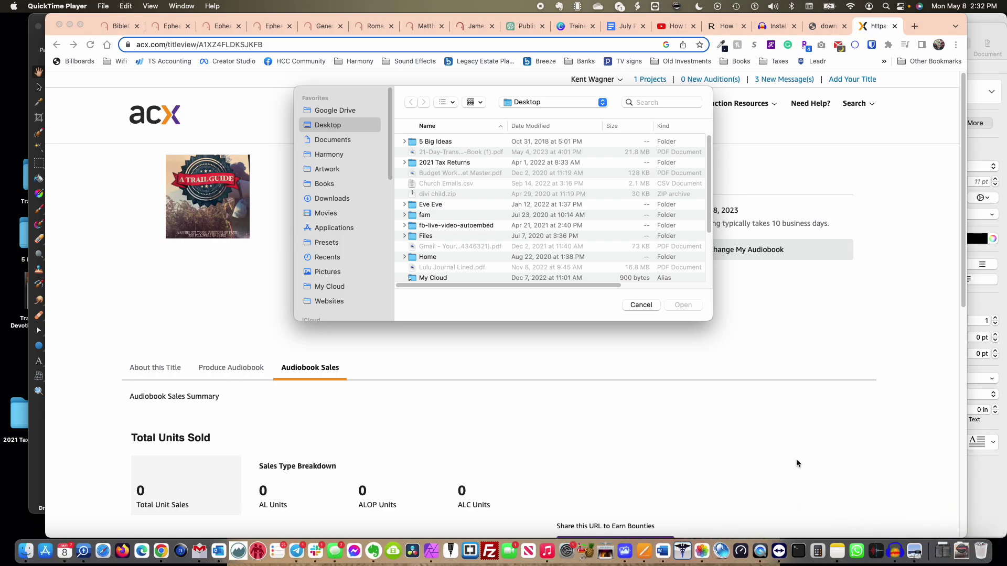
- Dismiss the file picker over the ACX title page and launch Audacity from the Dock
left_click(620, 373)
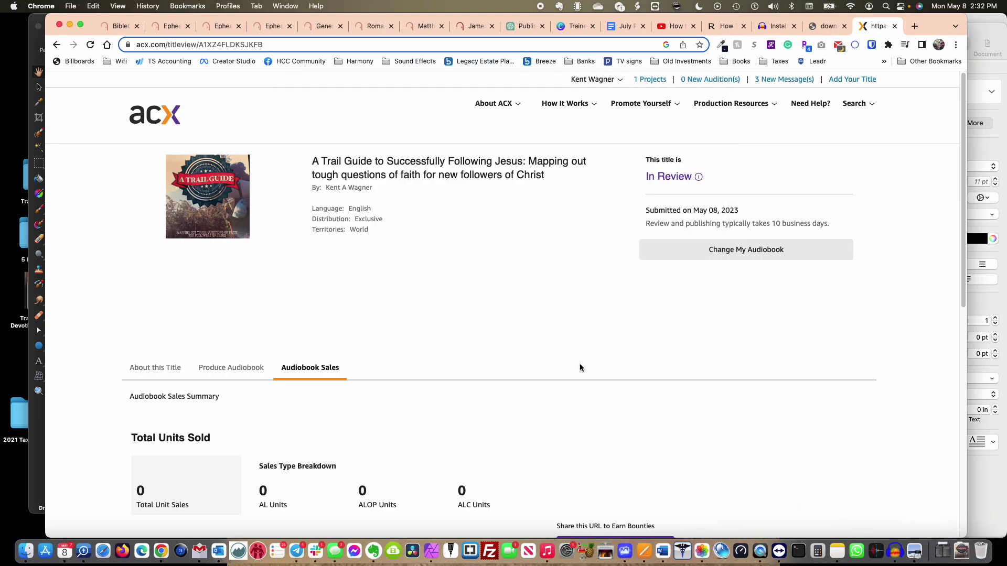
left_click_drag(321, 161, 414, 186)
left_click(865, 474)
left_click(903, 557)
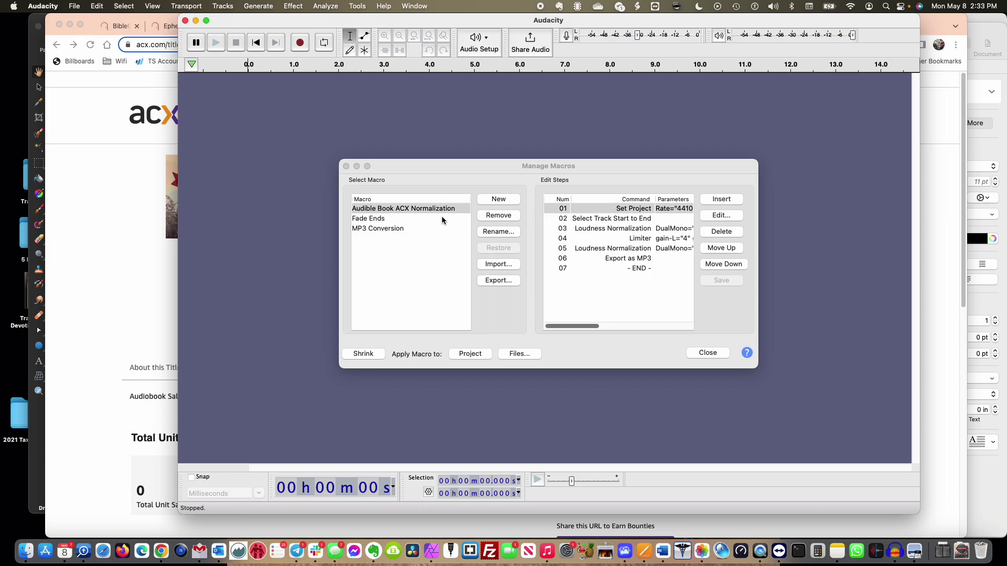
left_click(378, 214)
left_click(378, 214)
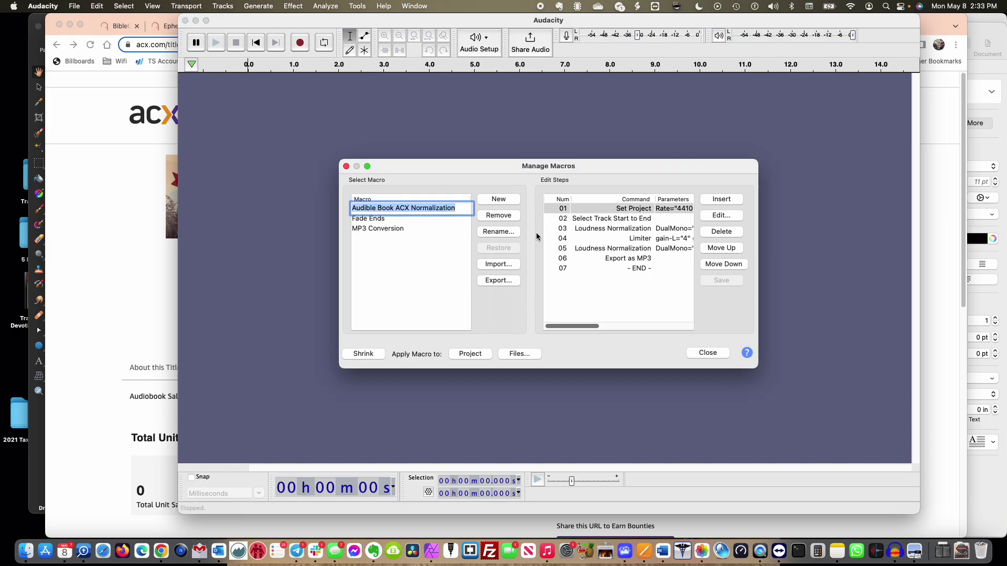
left_click(615, 311)
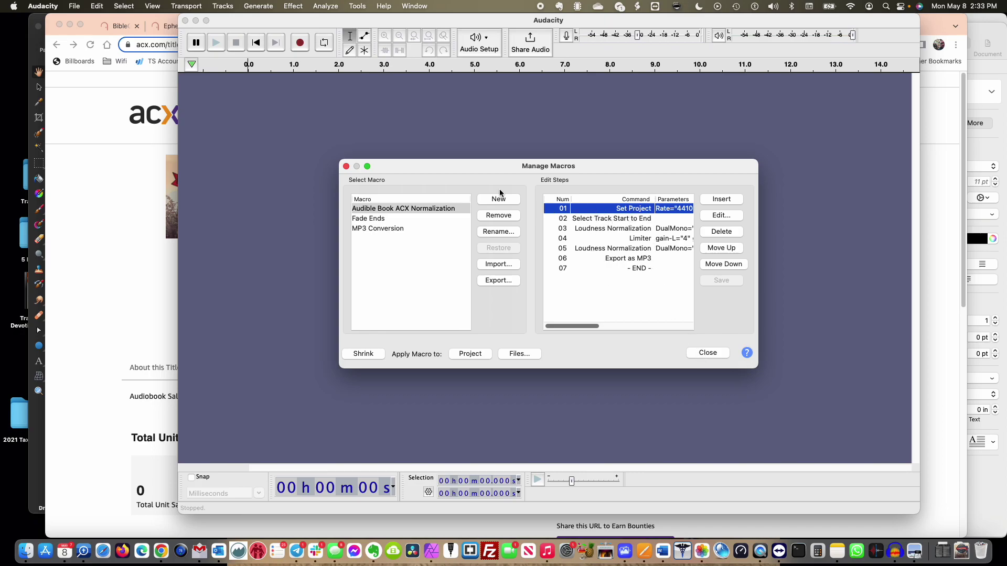
left_click(357, 7)
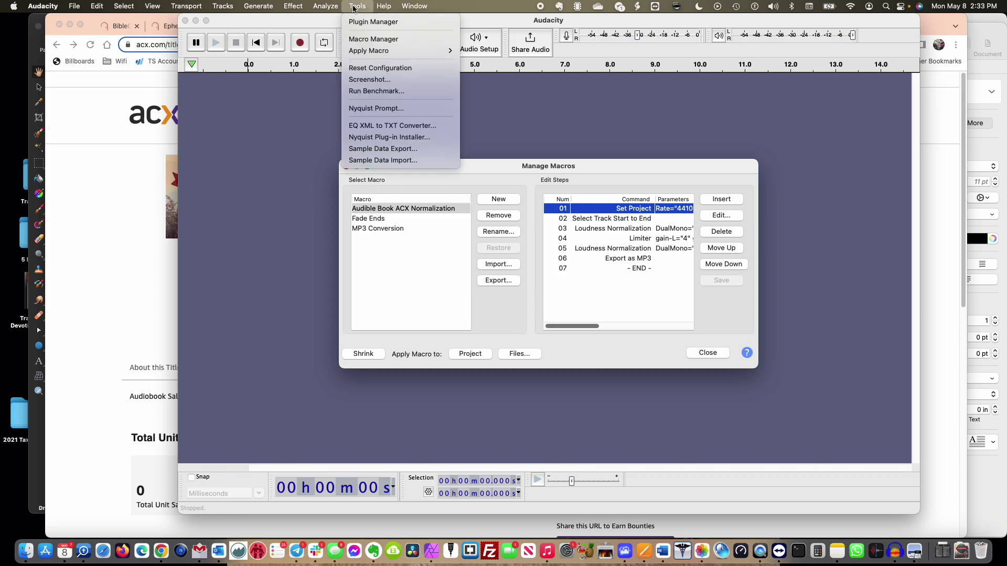
left_click(373, 39)
left_click(707, 352)
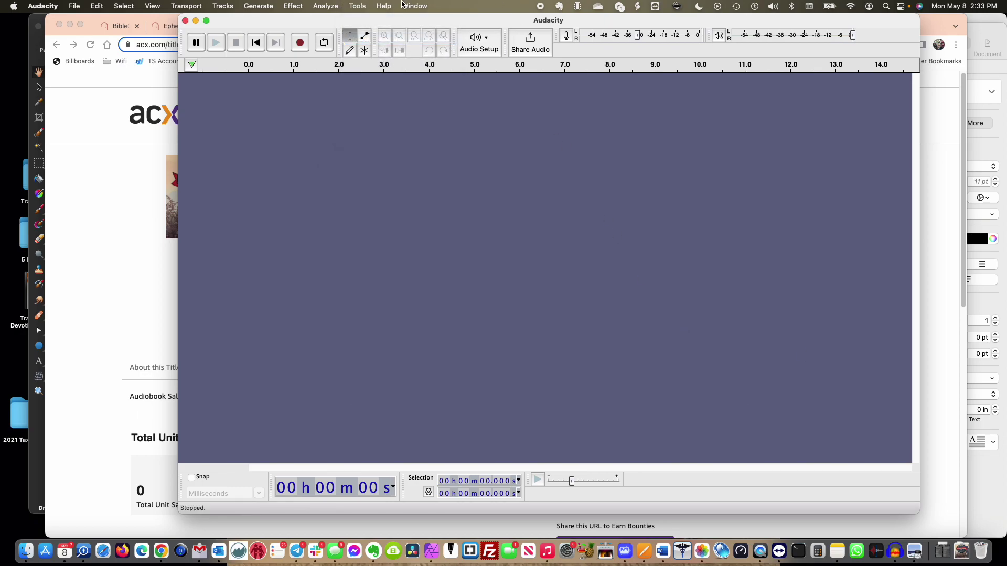
left_click(357, 6)
- Reopen Manage Macros and step through Set Project, Select Track Start to End, and Loudness Normalization
left_click(374, 39)
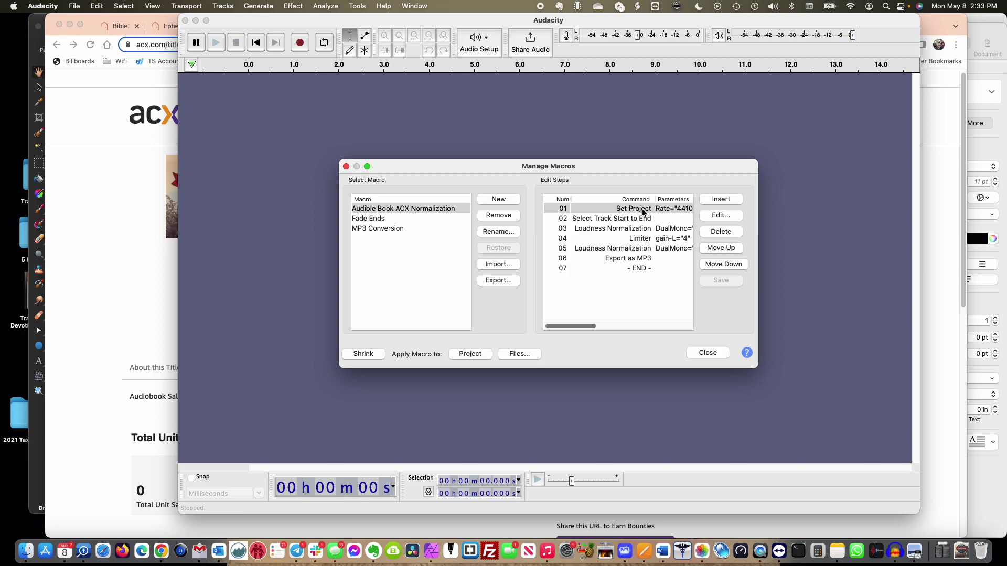
left_click(675, 209)
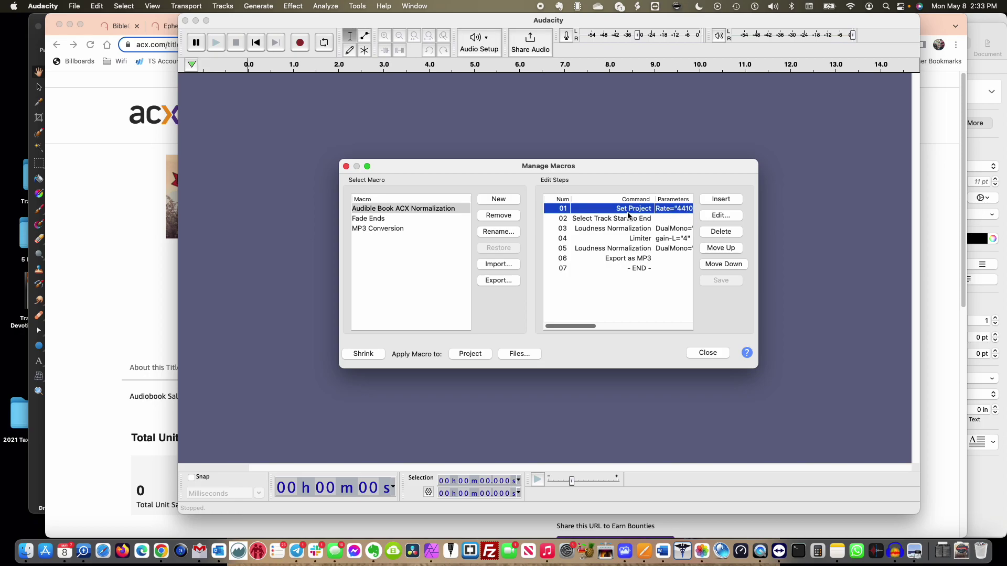
left_click(602, 220)
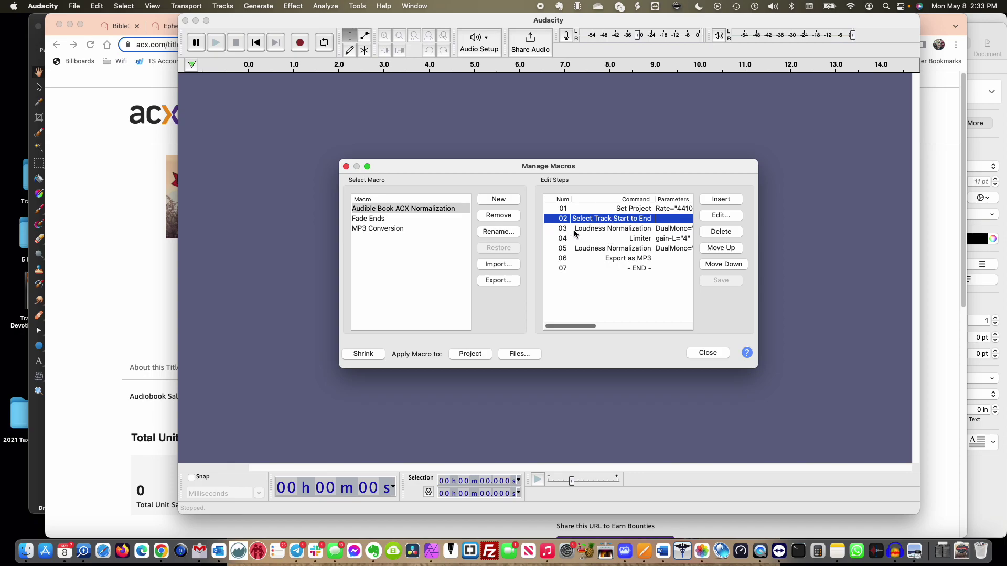
left_click(614, 229)
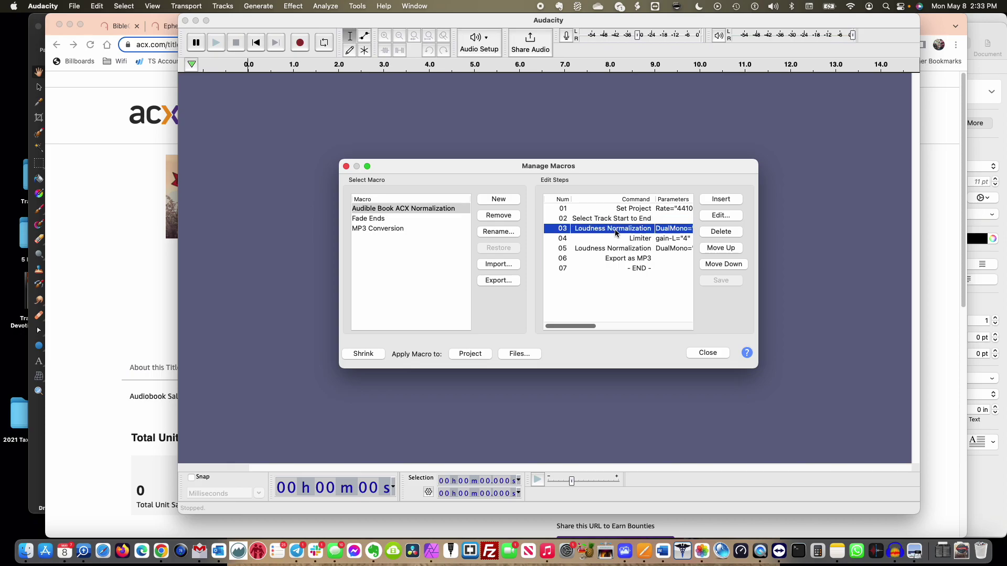
- Try perceived loudness in step 03's Loudness Normalization, then restore RMS at -20.0 dB and close
left_click(643, 232)
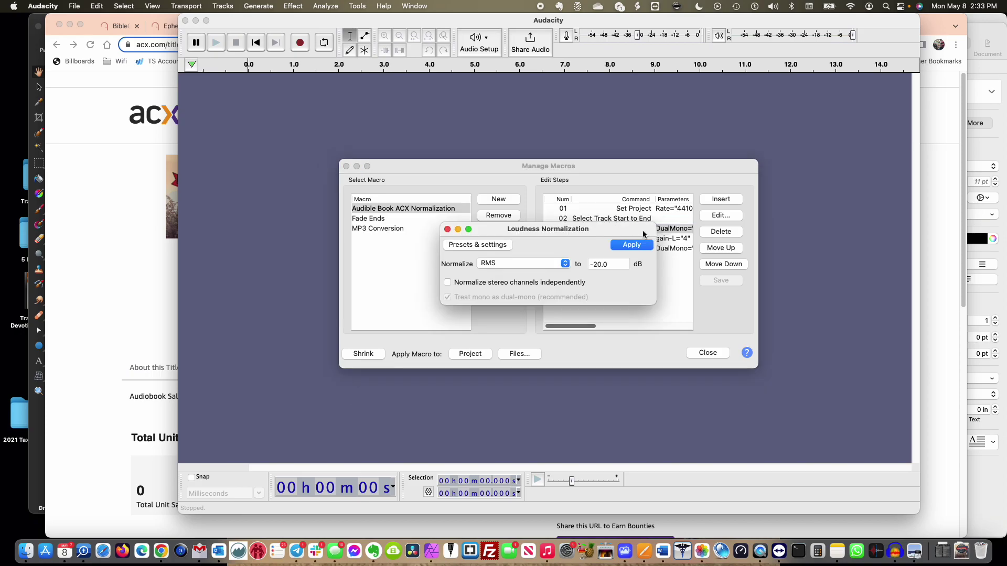
left_click(556, 265)
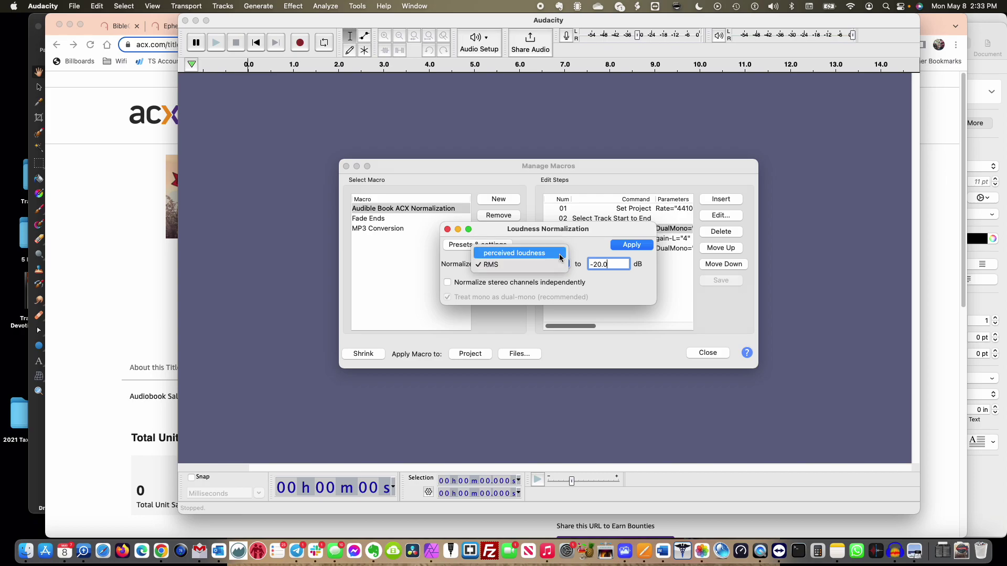
left_click(554, 254)
left_click(565, 266)
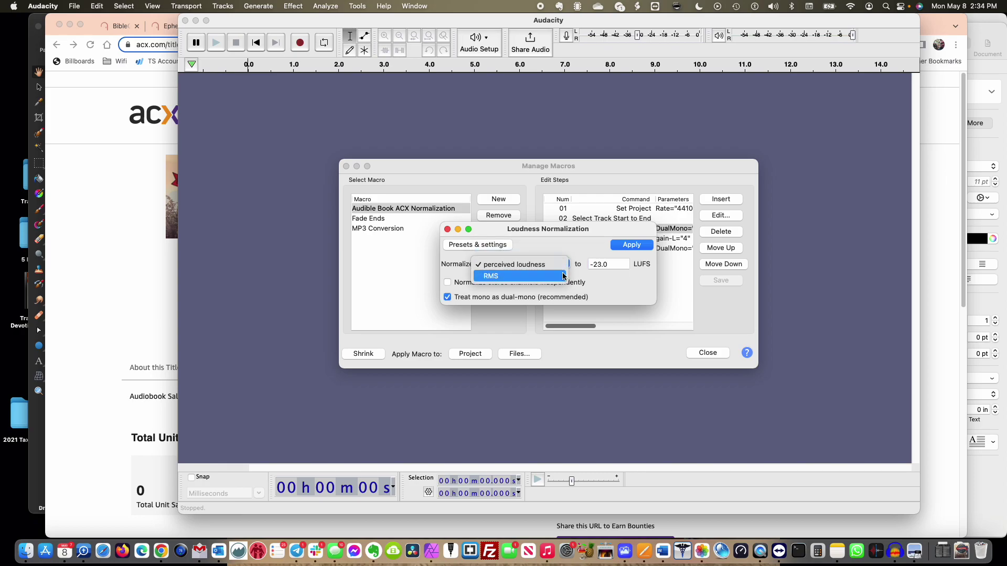
left_click(562, 276)
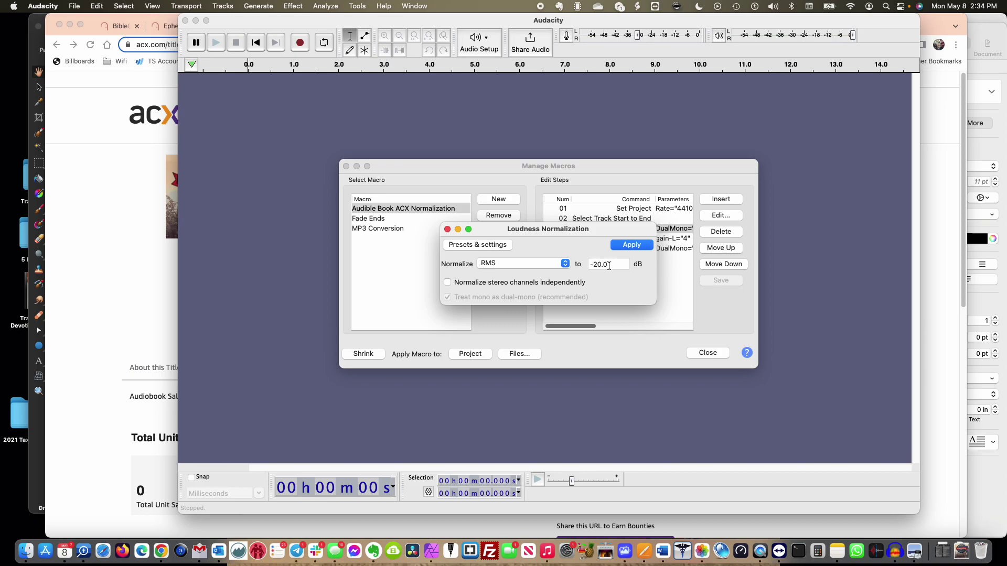
triple_click(610, 264)
left_click(447, 229)
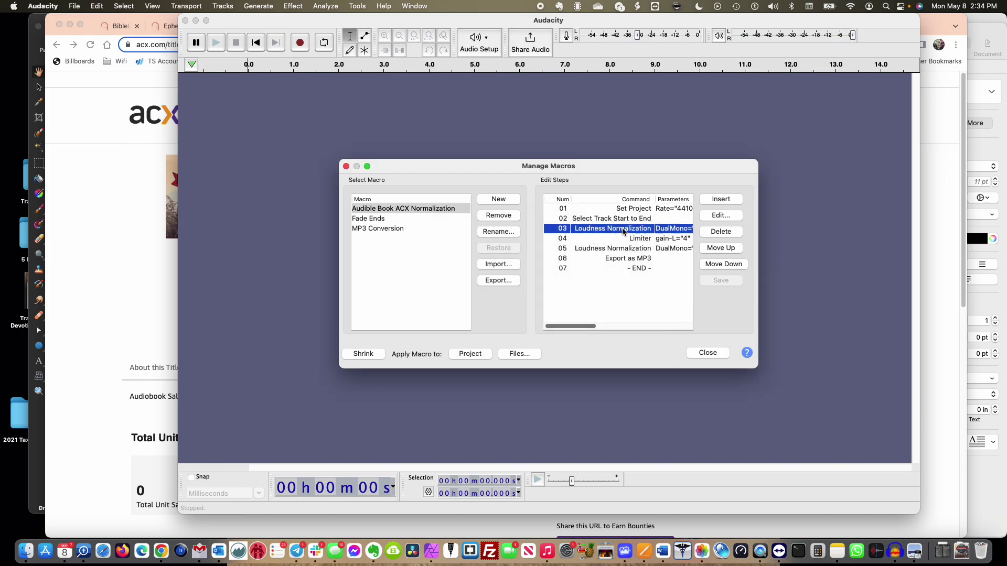
left_click(650, 240)
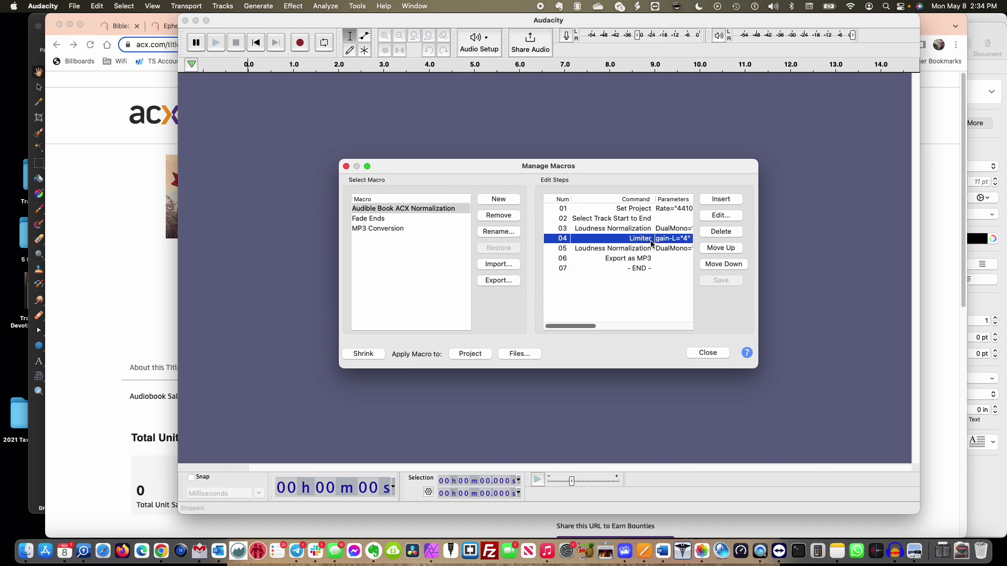
double_click(643, 239)
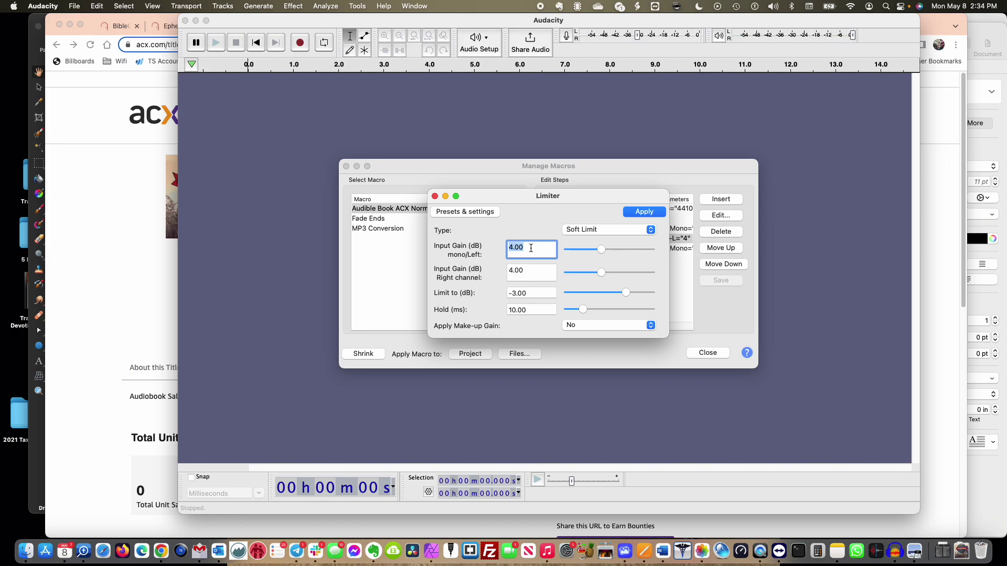
left_click(531, 248)
left_click(534, 245)
left_click_drag(531, 270, 498, 271)
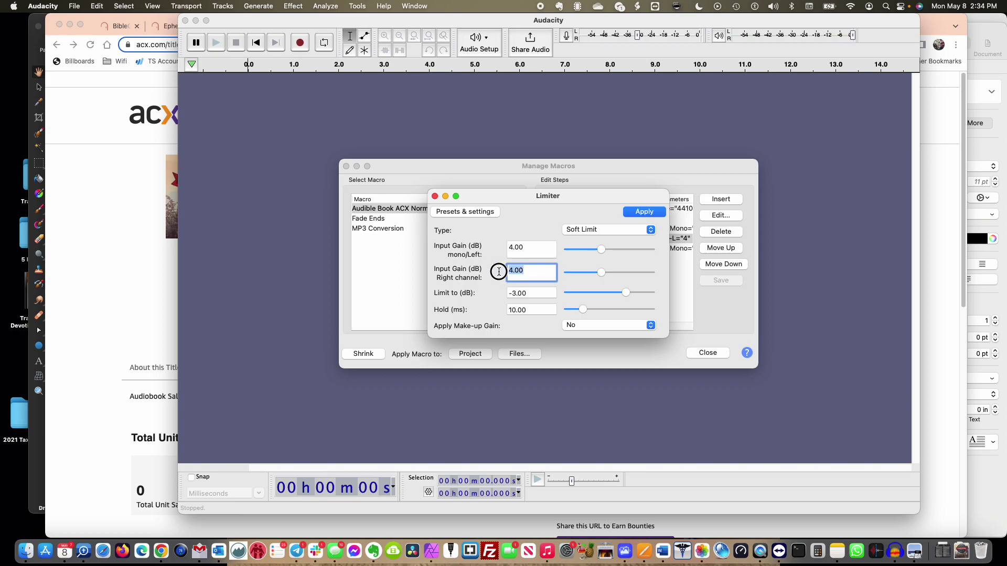
left_click(537, 294)
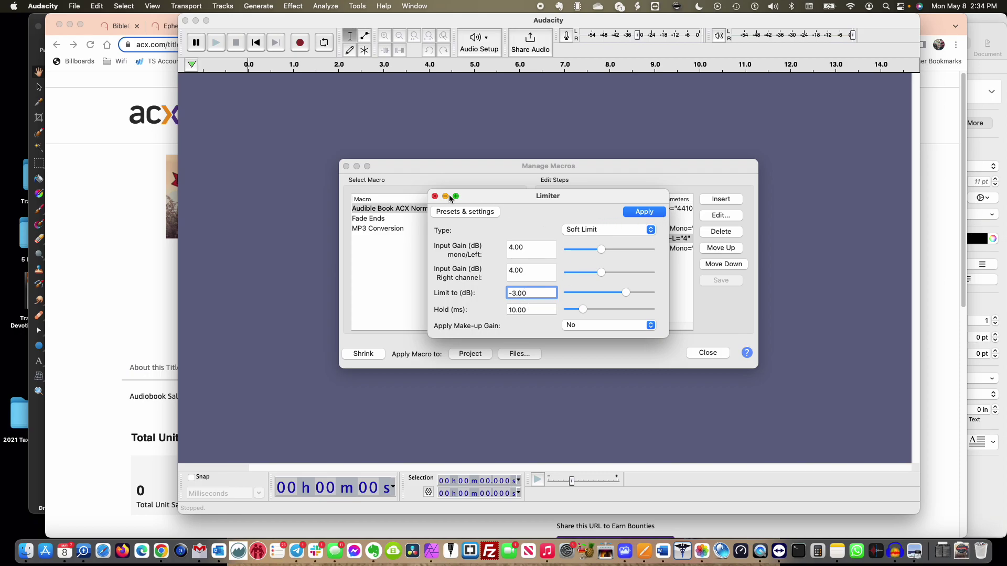
left_click(641, 213)
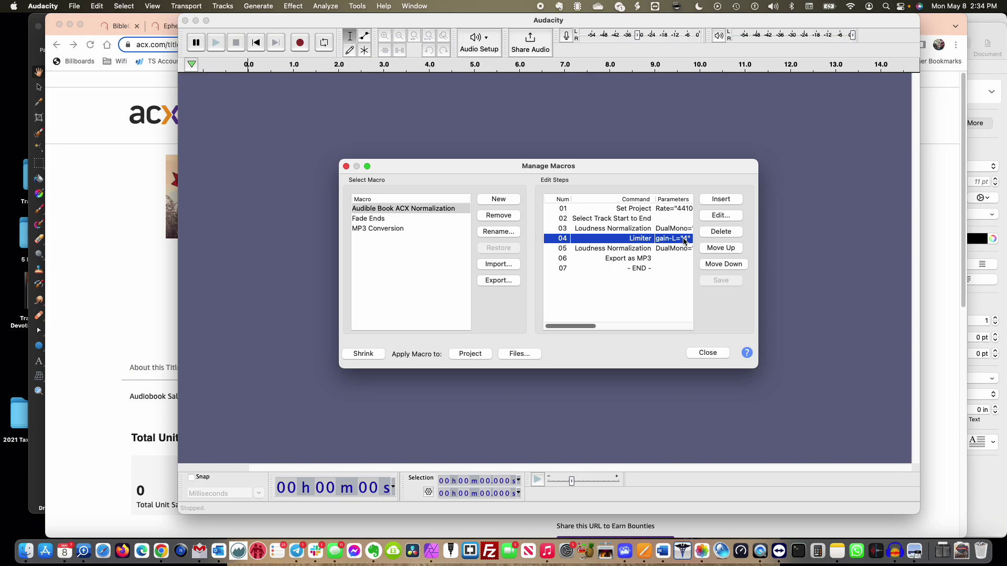
- Confirm step 05 stays at RMS -20.0 dB, then cancel inserting a command after step 06 Export as MP3
double_click(661, 249)
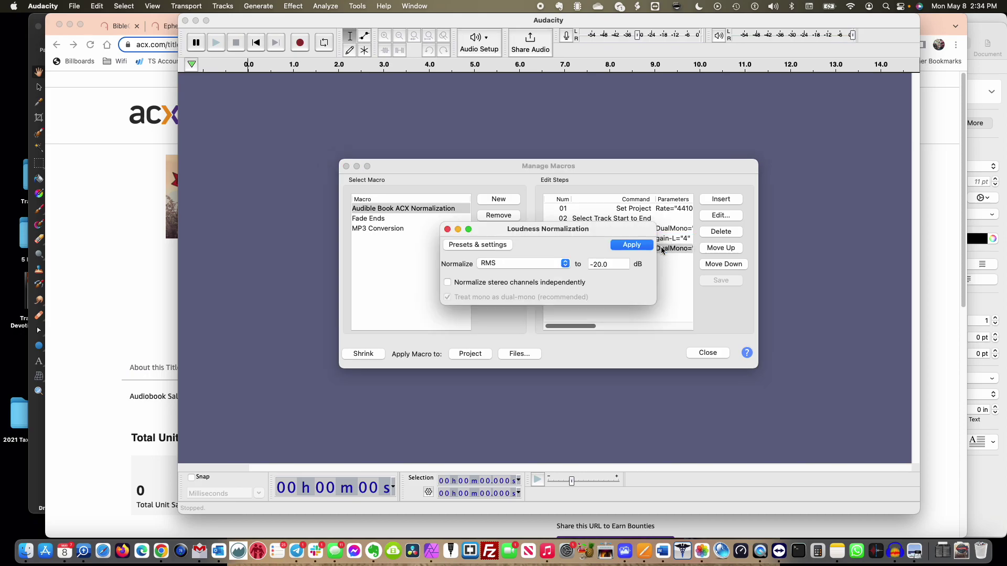
left_click(448, 230)
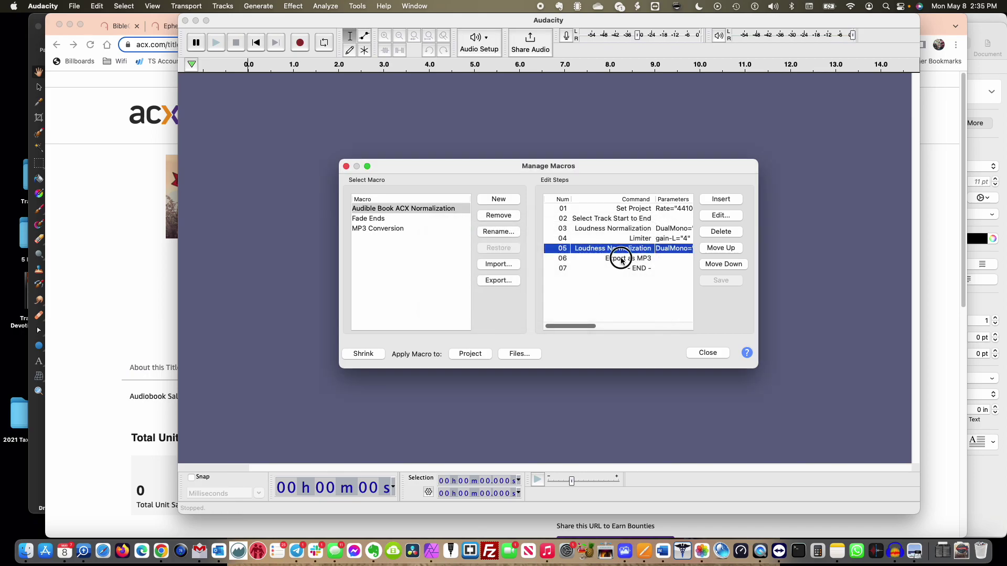
left_click(621, 258)
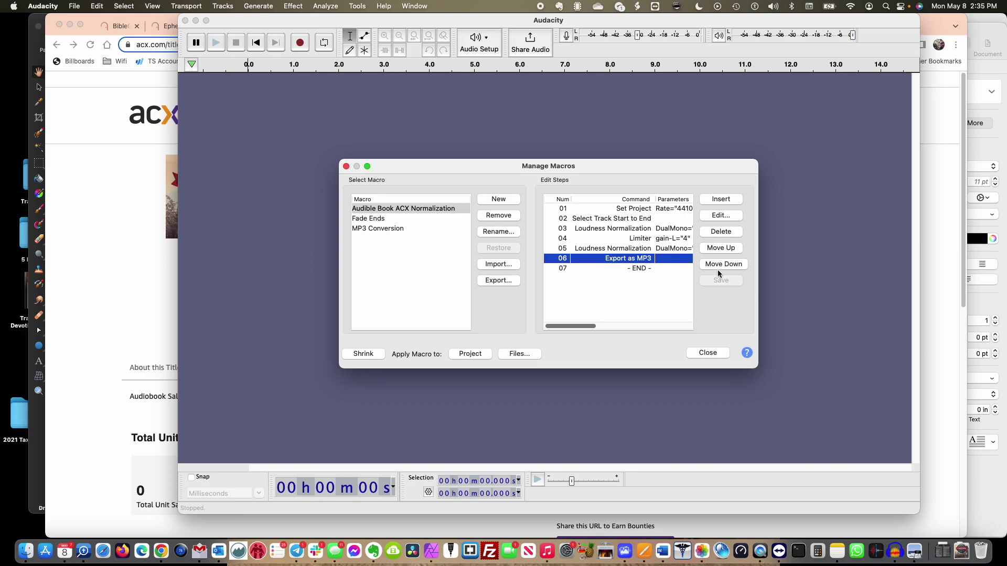
left_click(722, 199)
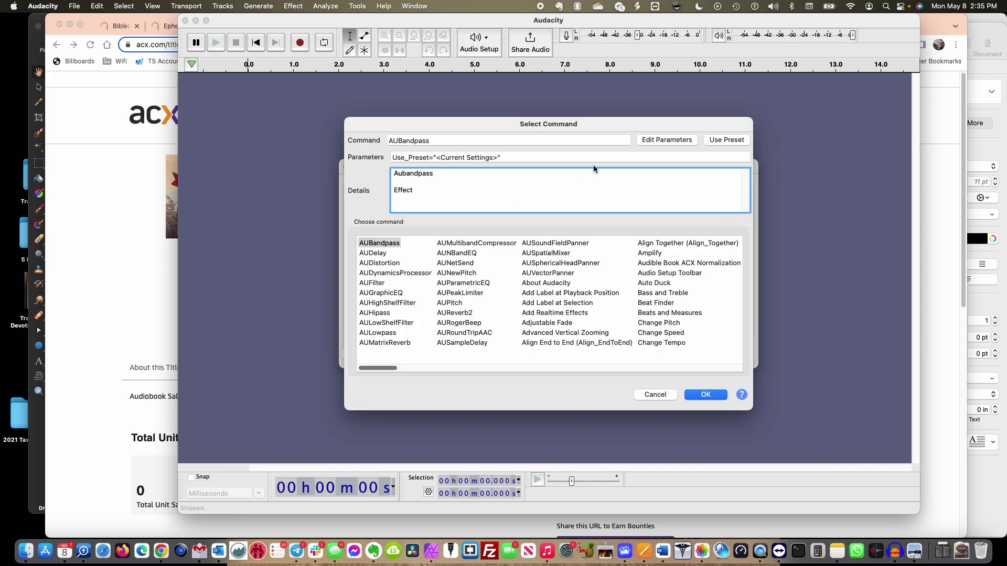
left_click(661, 398)
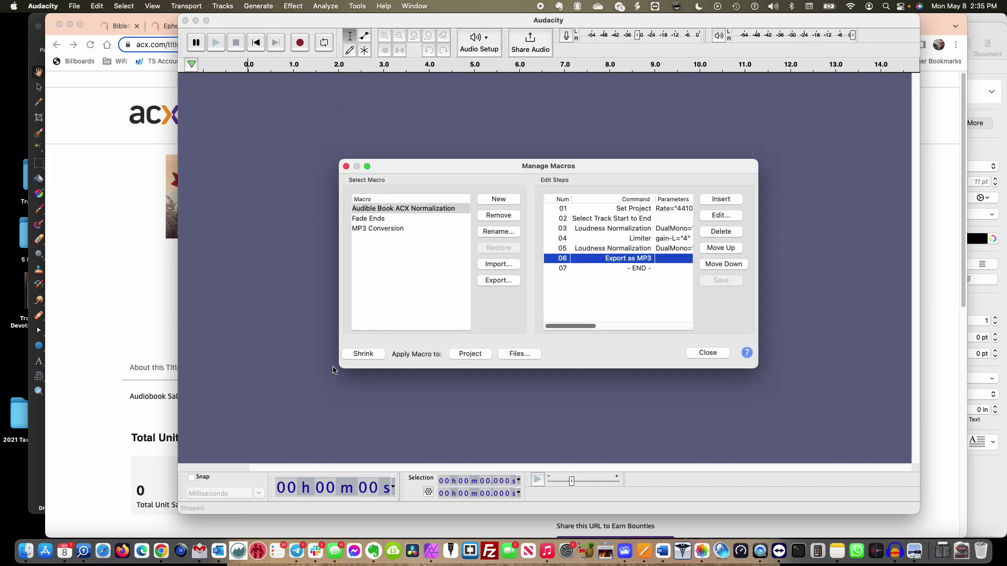
- Create a new macro named 'Test'
left_click(508, 199)
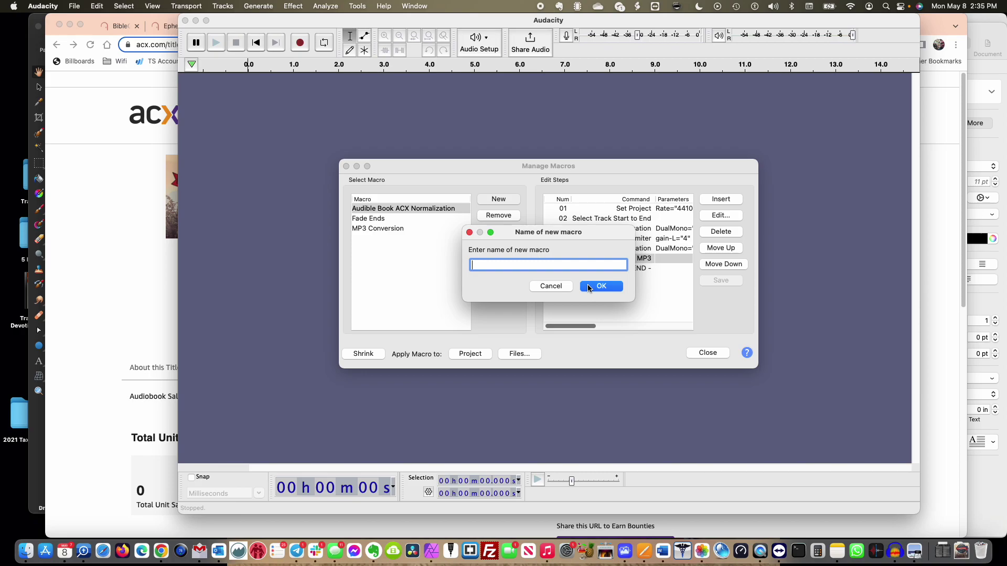
type("Test")
key("Return")
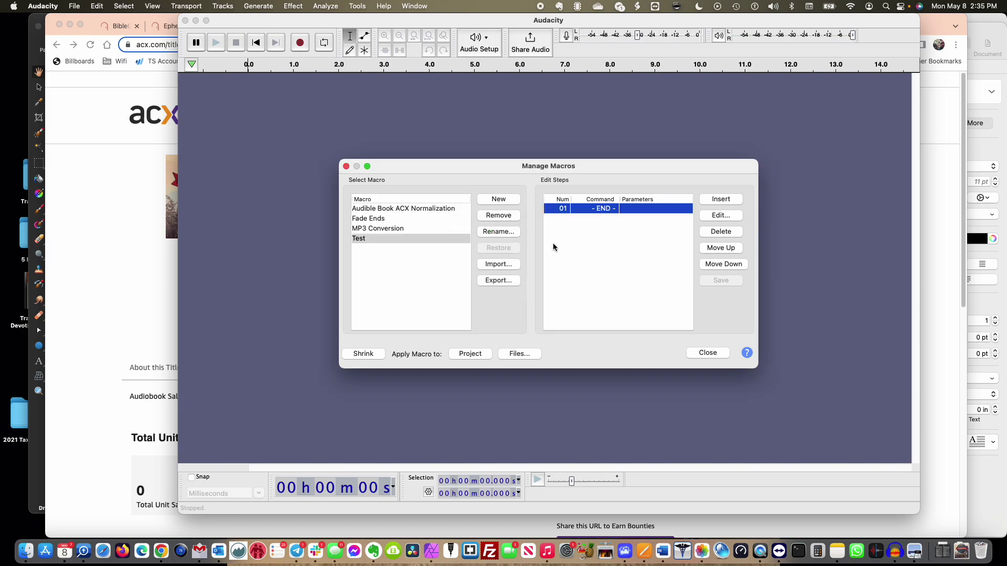
- Add a Set Project step to Test with only the sample rate 44100 enabled
left_click(721, 200)
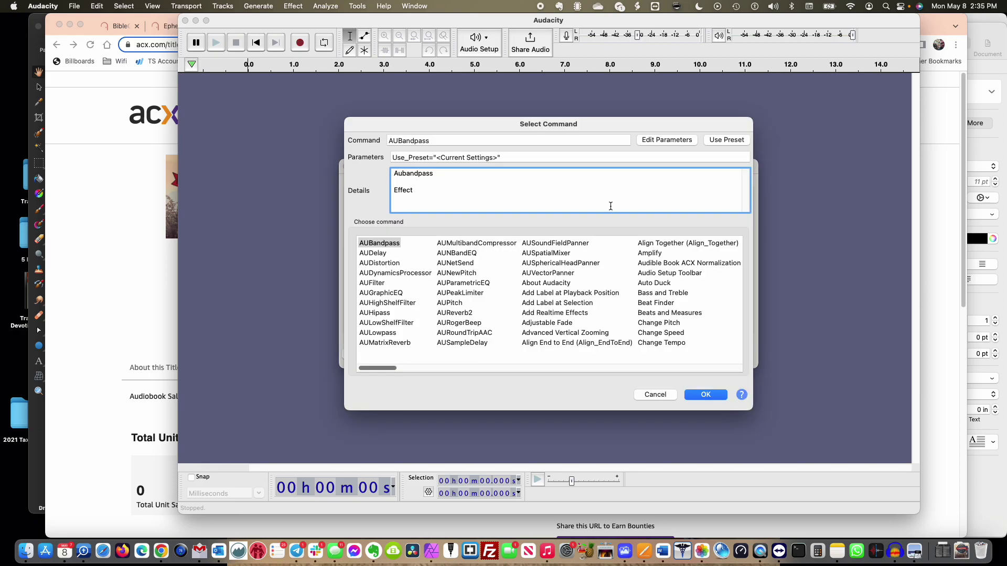
left_click_drag(361, 368, 639, 368)
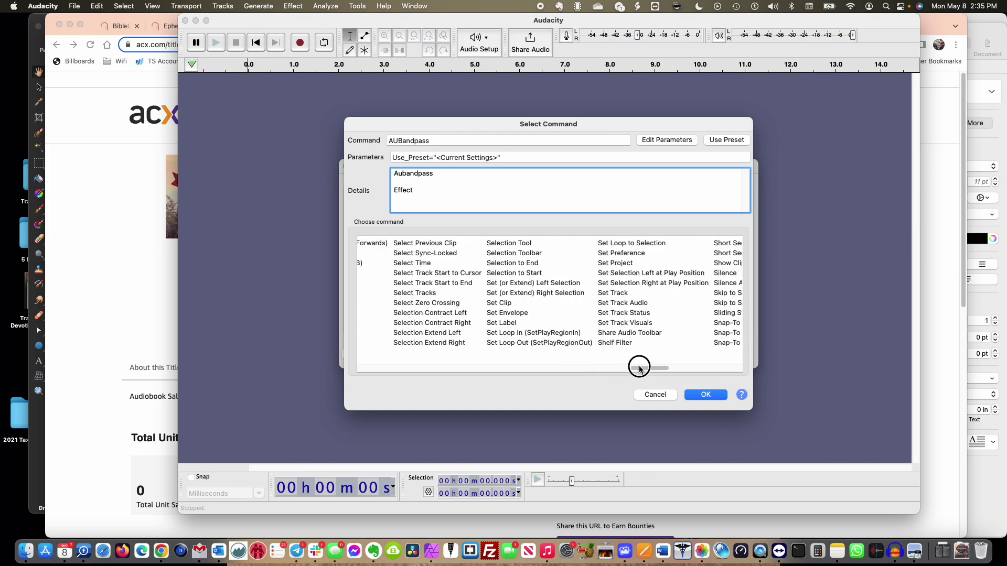
left_click(624, 264)
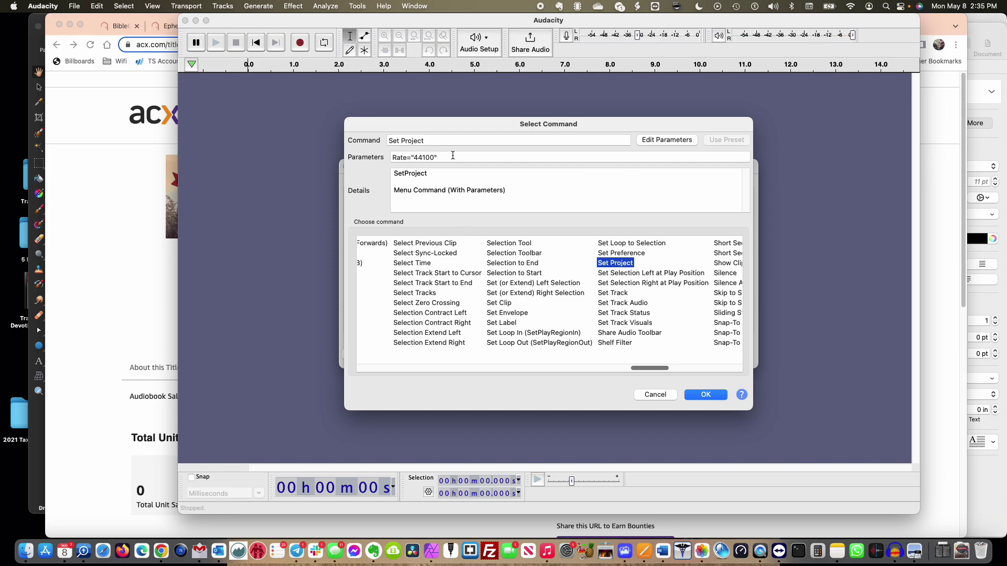
left_click(680, 141)
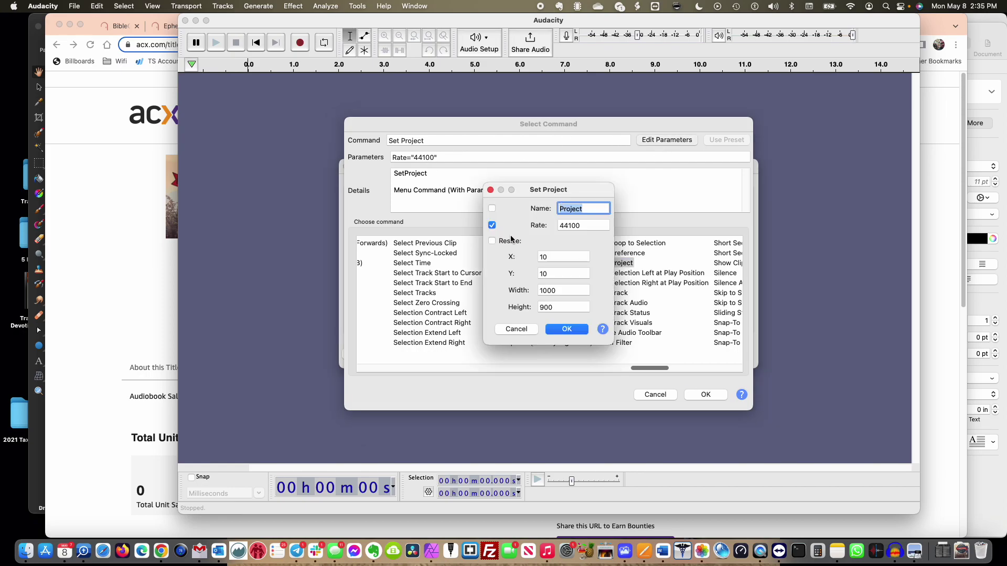
left_click(492, 241)
left_click(493, 241)
left_click(492, 227)
left_click(587, 225)
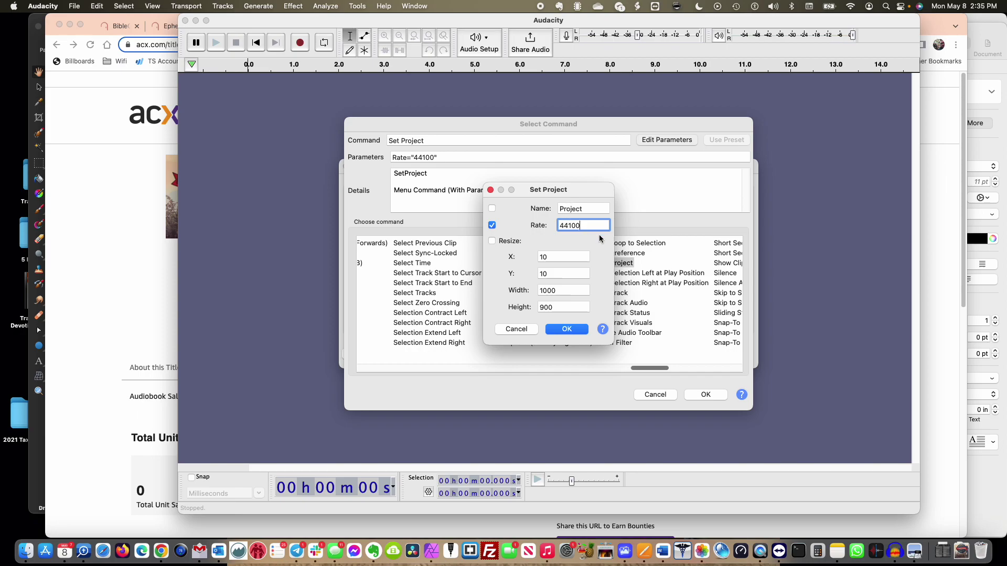
left_click(569, 330)
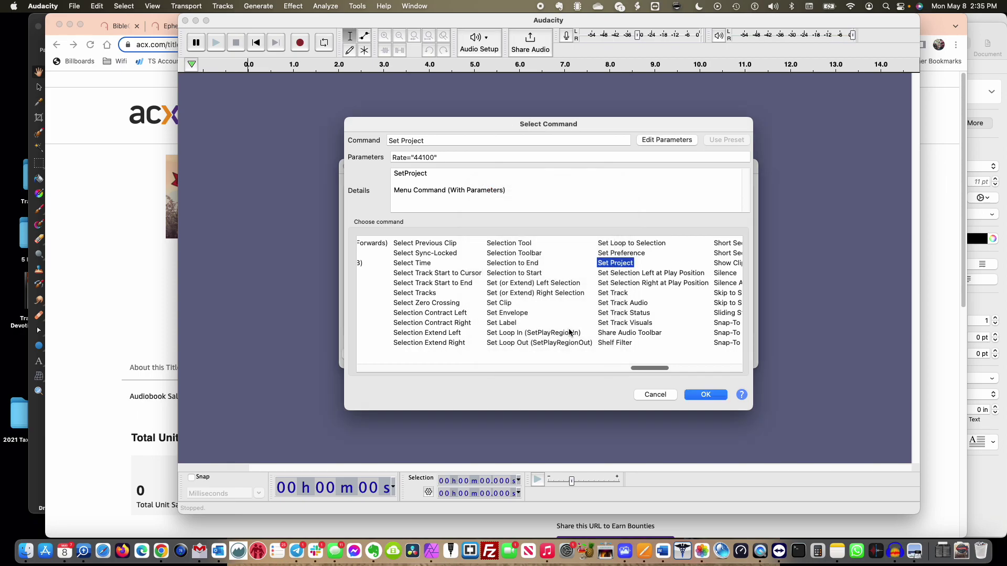
left_click(705, 395)
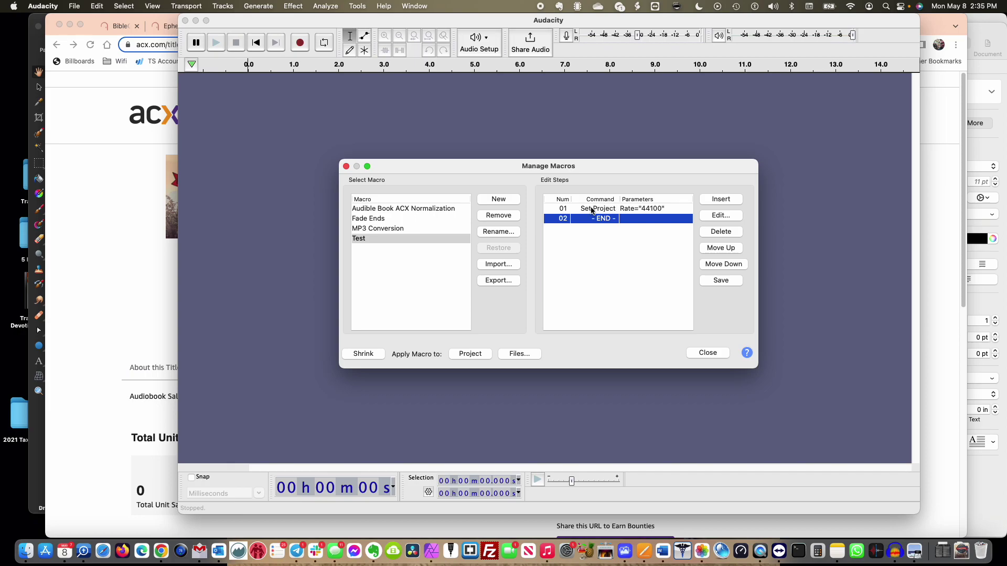
- Save the changes to the Test macro and return to its step list
left_click(440, 209)
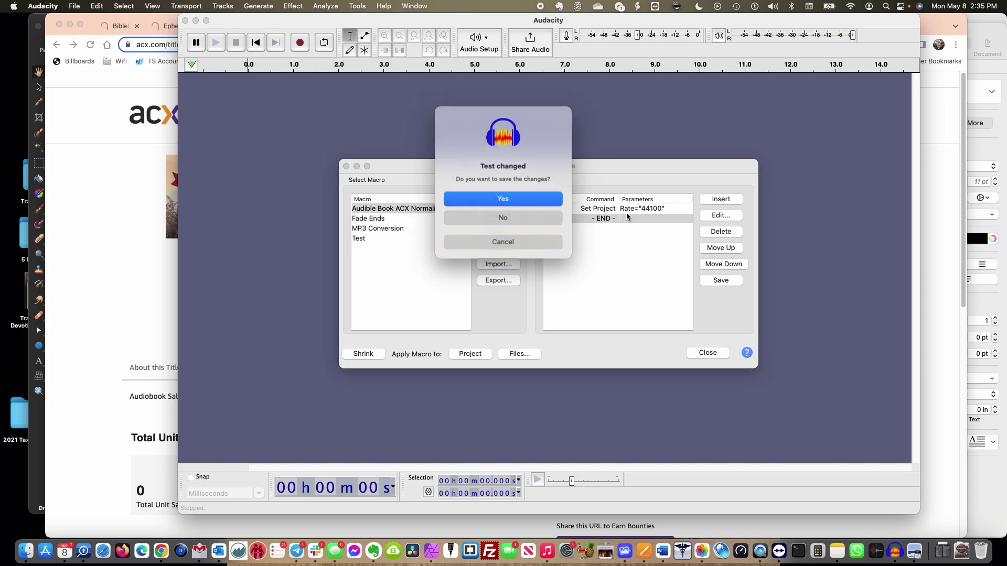
left_click(521, 199)
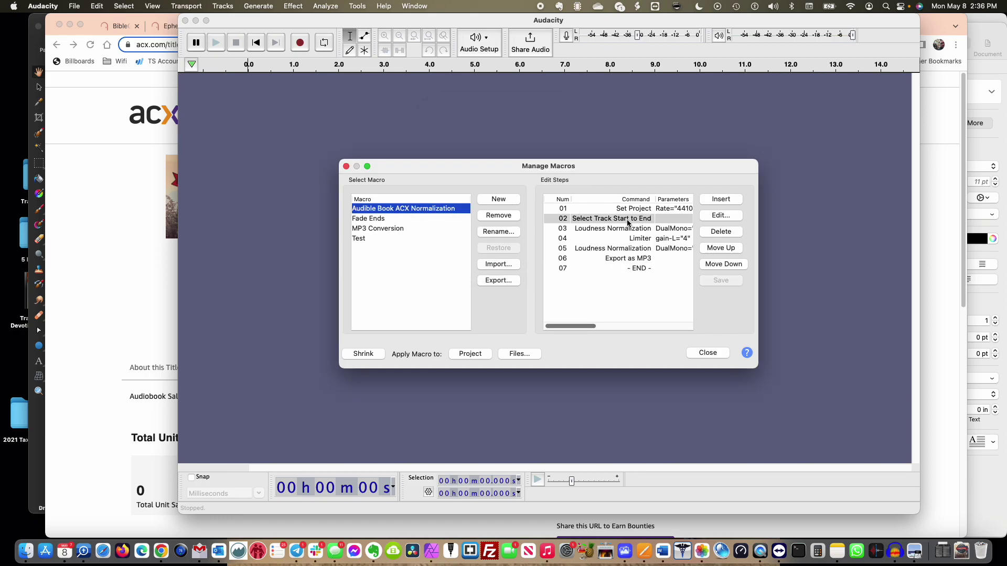
left_click(391, 239)
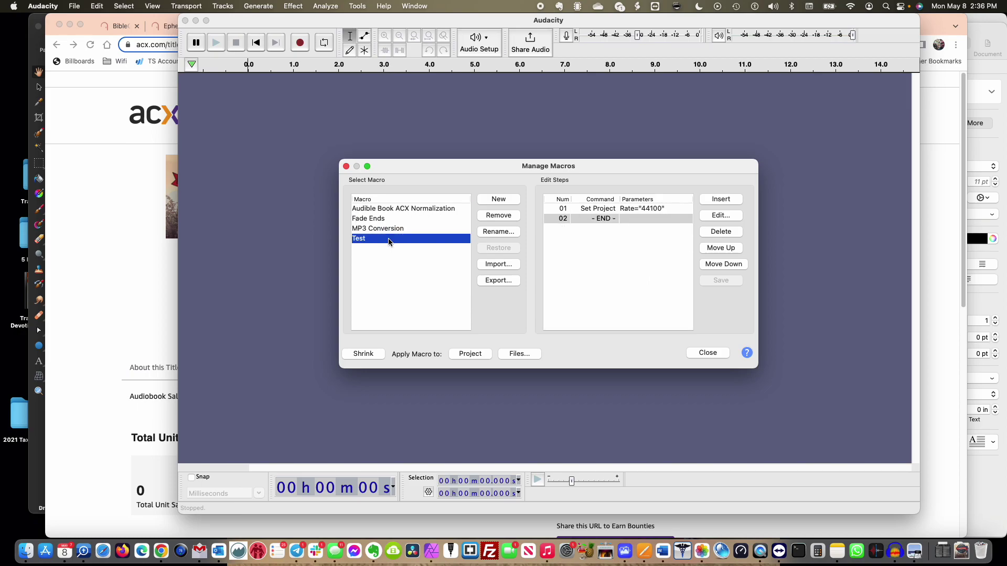
- Insert Select Track Start to End as Test's second step, after Set Project
left_click(713, 202)
left_click_drag(395, 370, 684, 360)
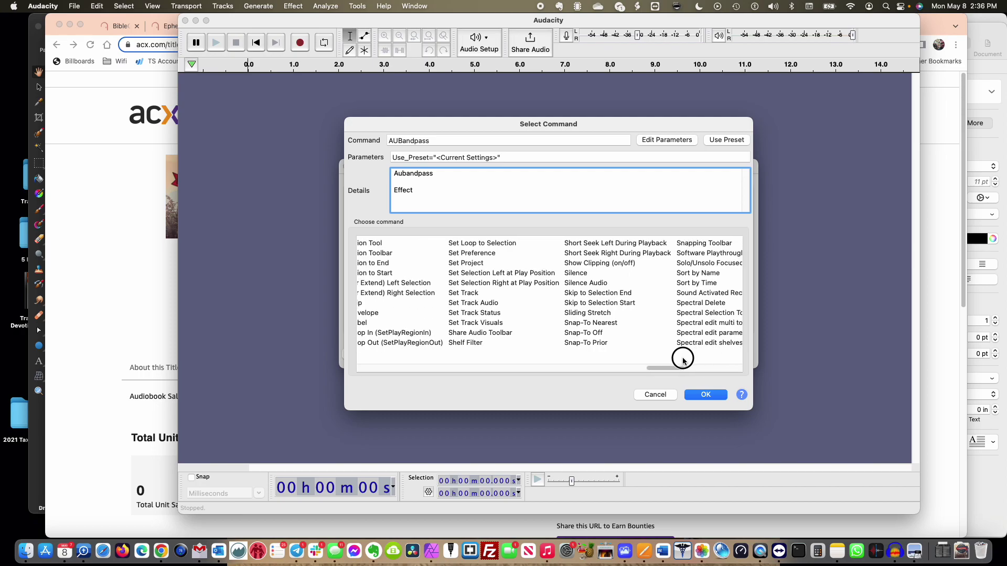
left_click_drag(683, 361, 660, 361)
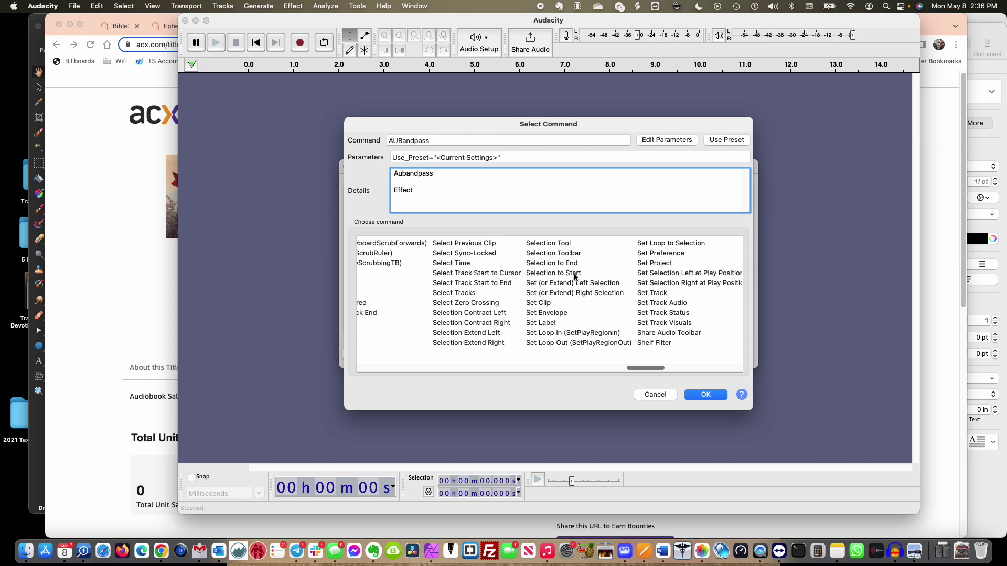
left_click(488, 285)
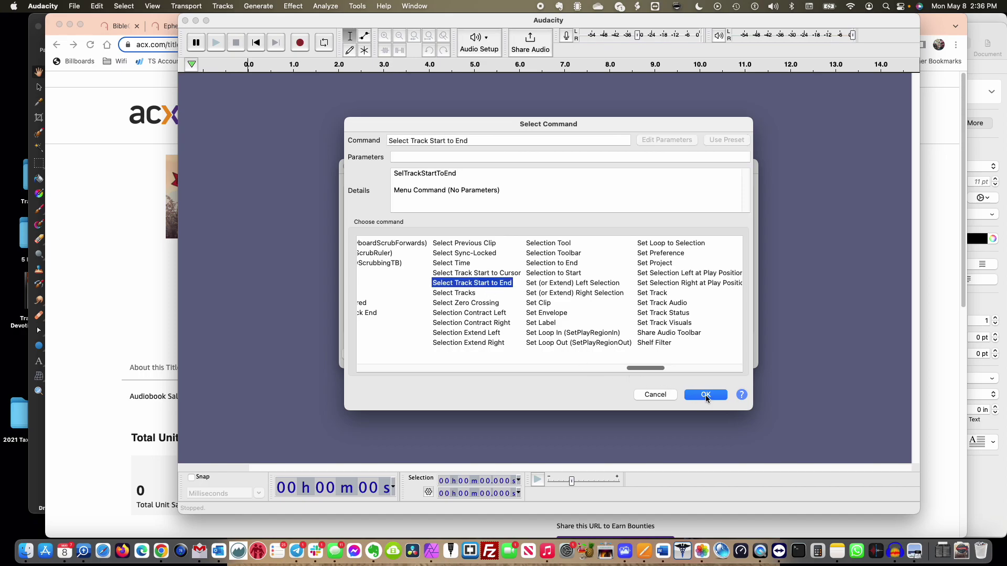
left_click(705, 395)
left_click(639, 220)
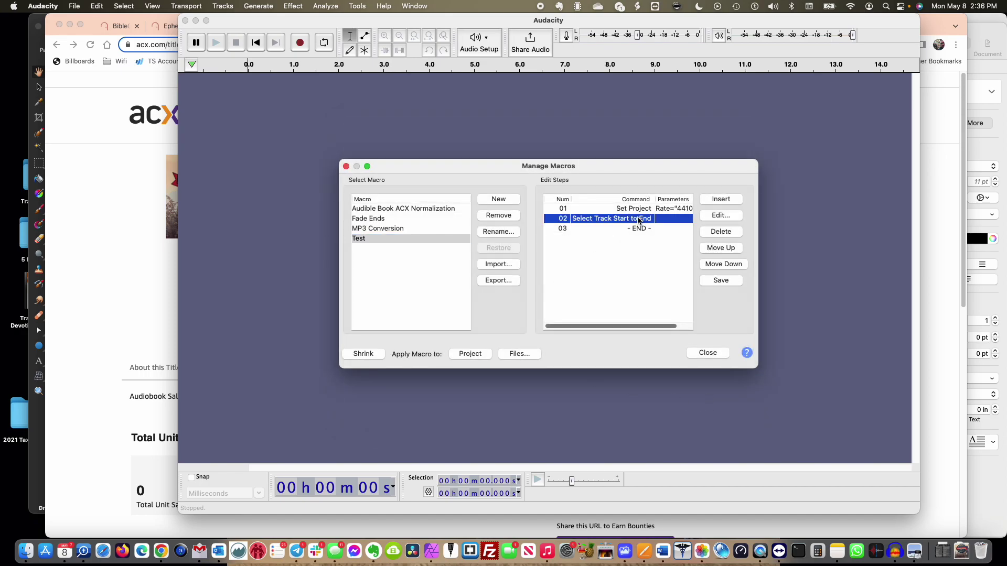
- Keep Select Track Start to End below Set Project, then widen the dialog to read the ACX macro's parameters
left_click(737, 249)
left_click(737, 261)
left_click(419, 208)
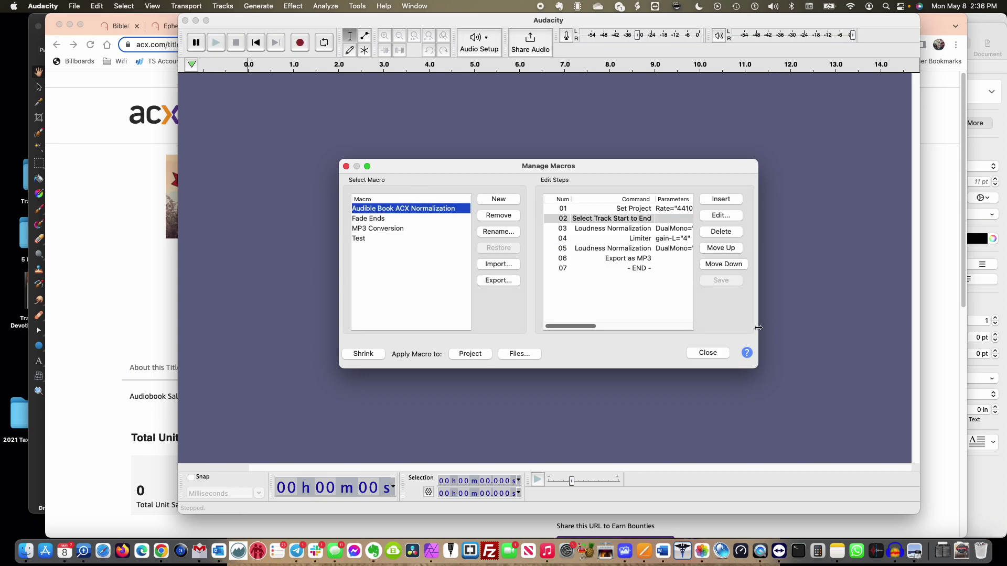
left_click_drag(758, 325, 939, 314)
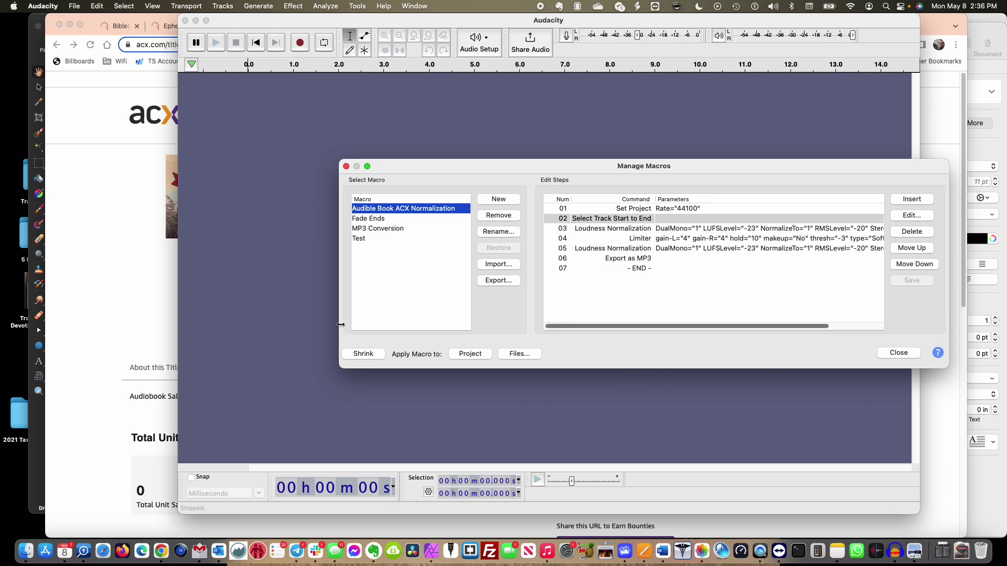
left_click_drag(338, 319, 156, 320)
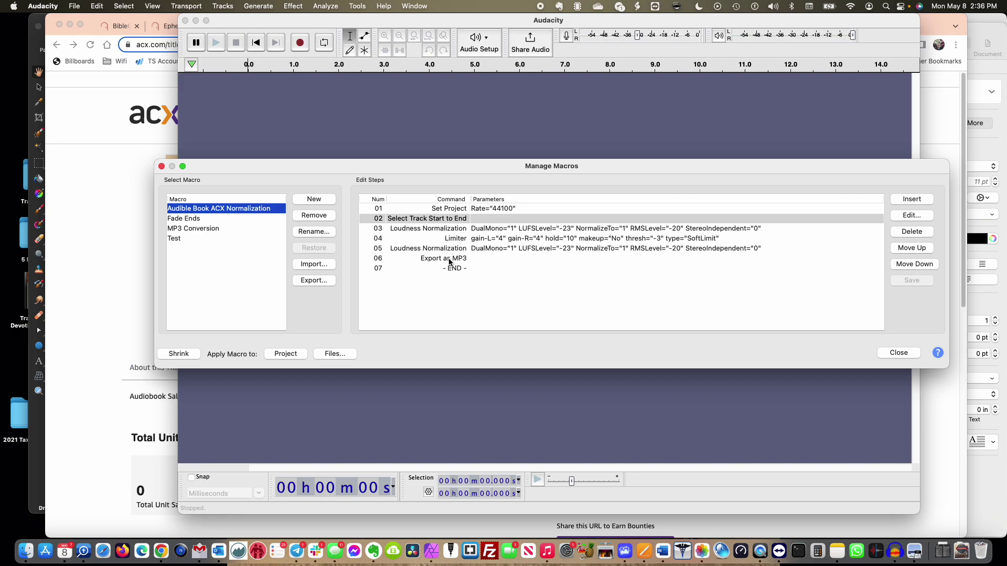
- Close Manage Macros and set the macro output folder to the Desktop in Preferences > Directories
left_click(899, 353)
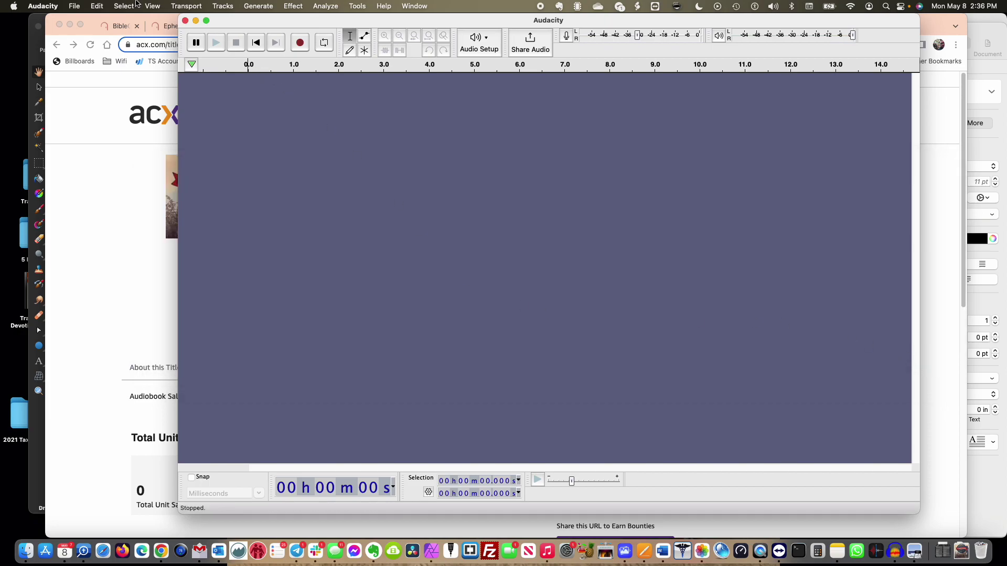
left_click(46, 6)
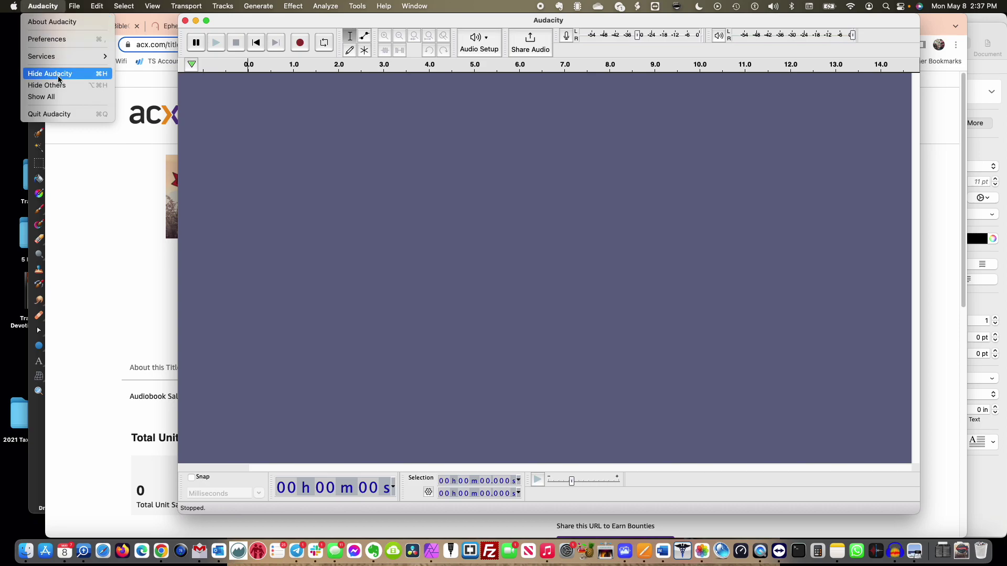
left_click(53, 38)
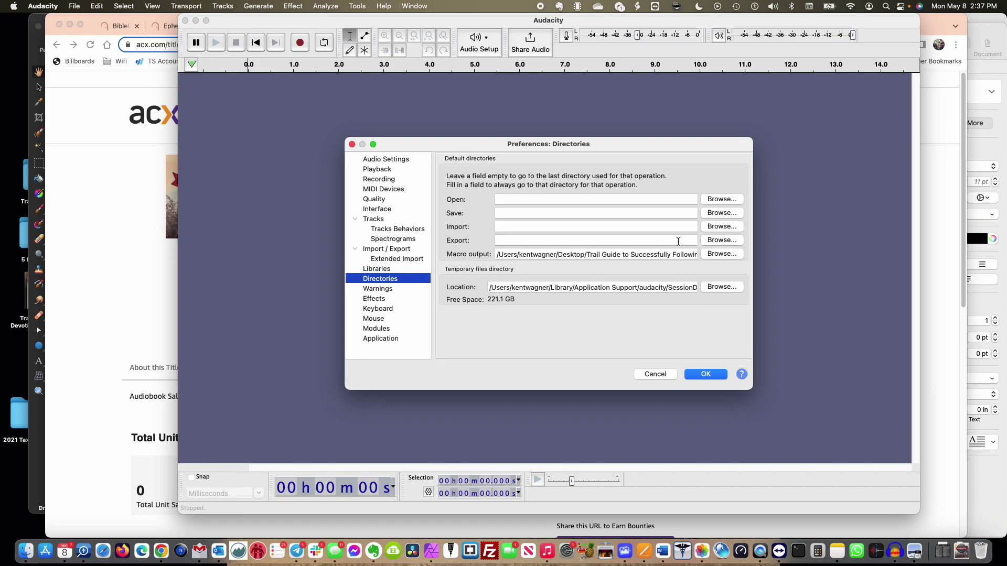
left_click(718, 254)
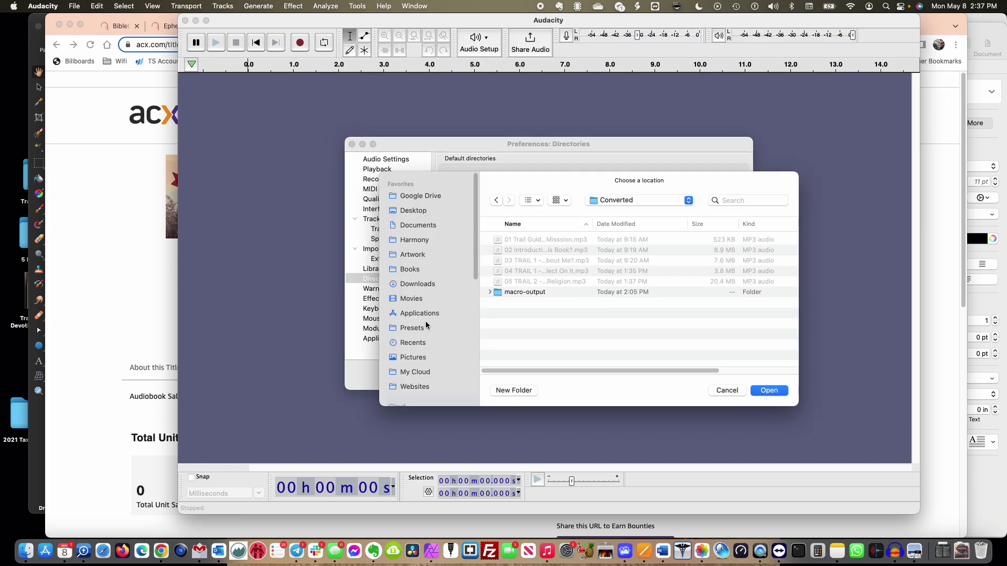
left_click(426, 212)
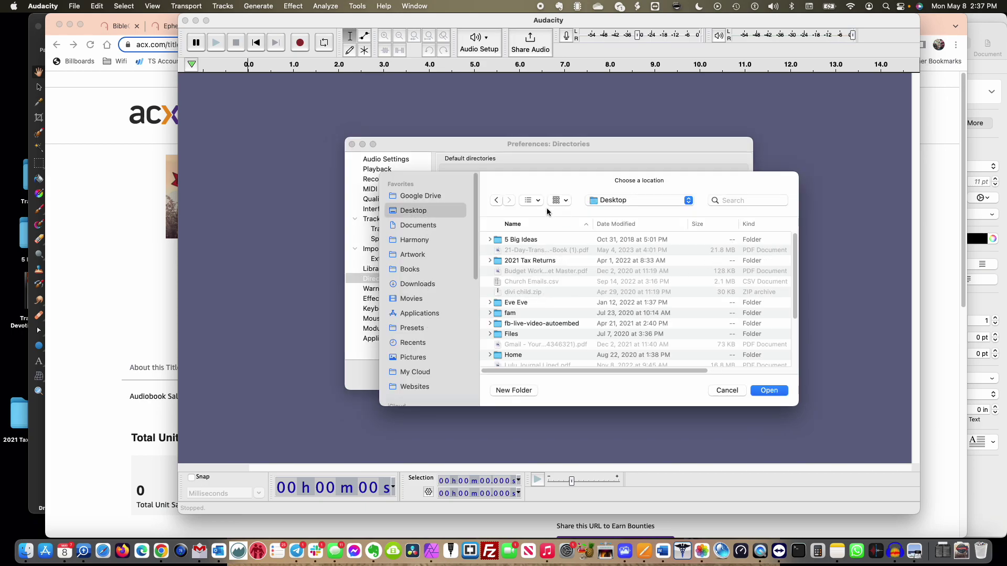
left_click(771, 390)
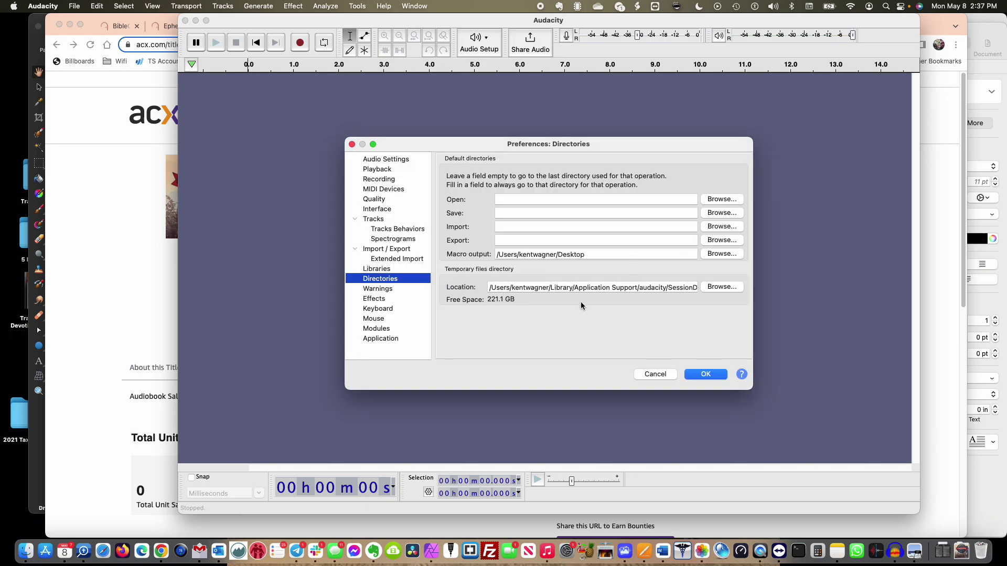
- Save the preferences and select the Audible Book ACX Normalization macro in the Macro Manager
left_click(705, 374)
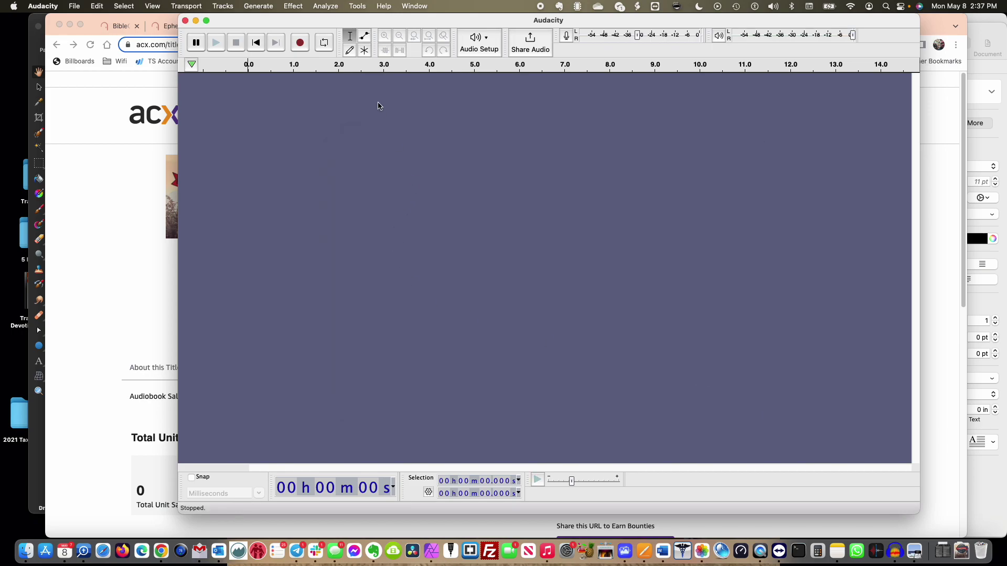
left_click(367, 5)
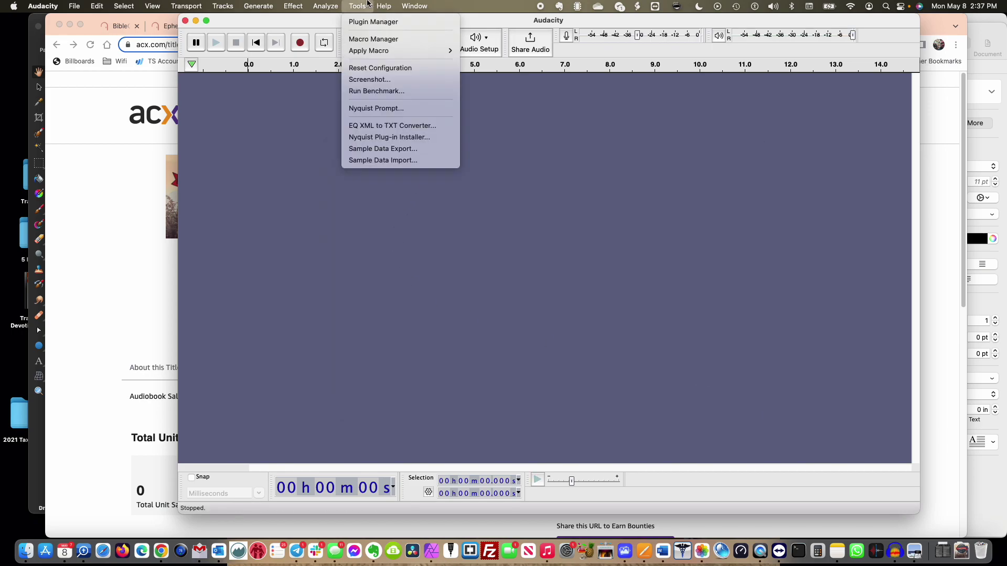
left_click(369, 39)
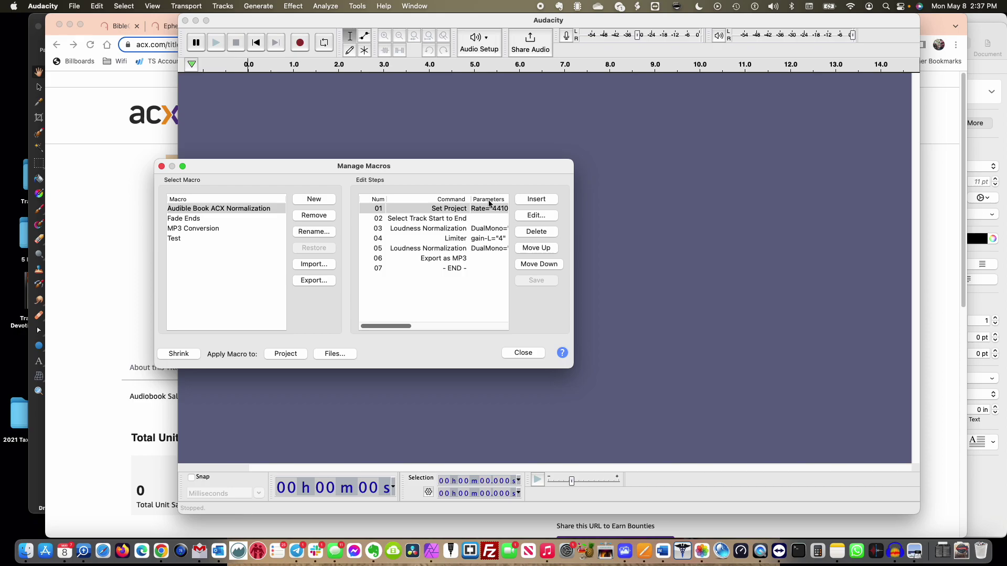
left_click(198, 209)
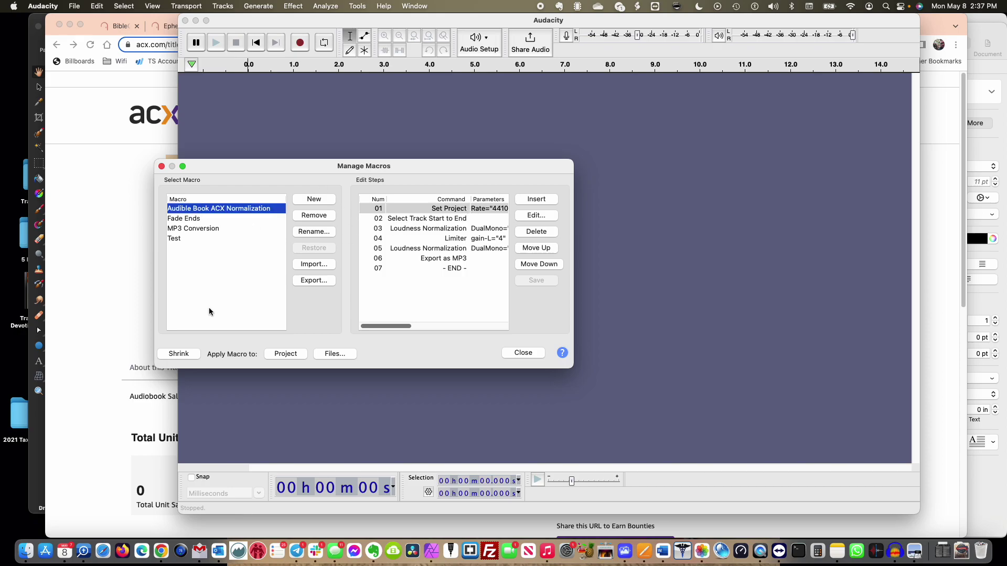
- Select chapter files 01 through 05 in the Trail Guide audiobook folder for batch processing
left_click(352, 353)
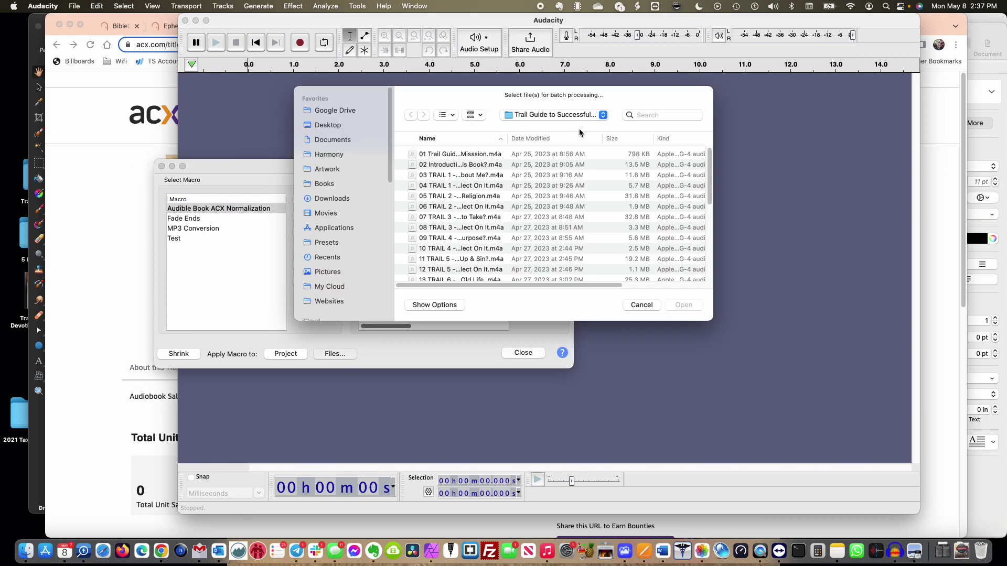
left_click(587, 117)
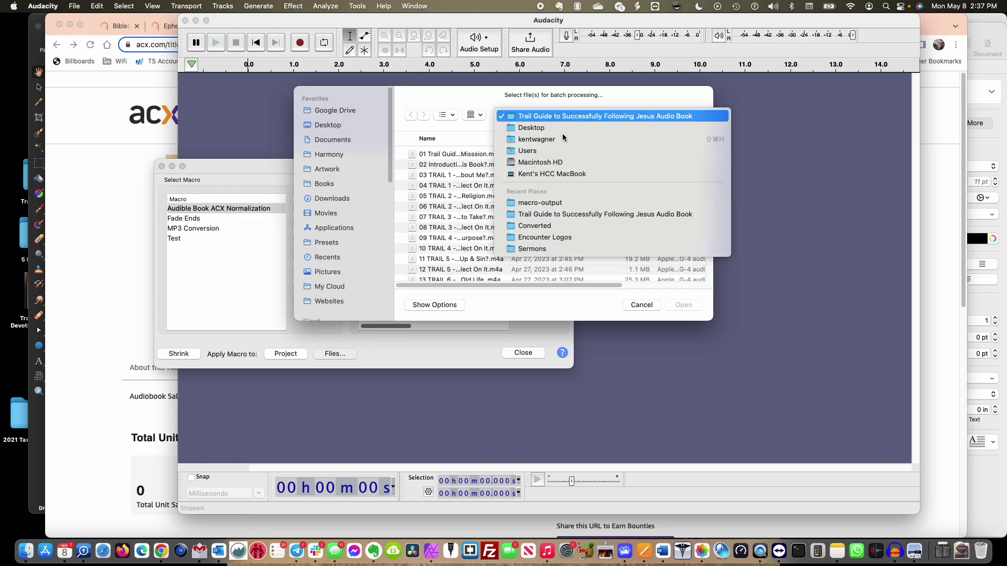
left_click(427, 172)
left_click(476, 152)
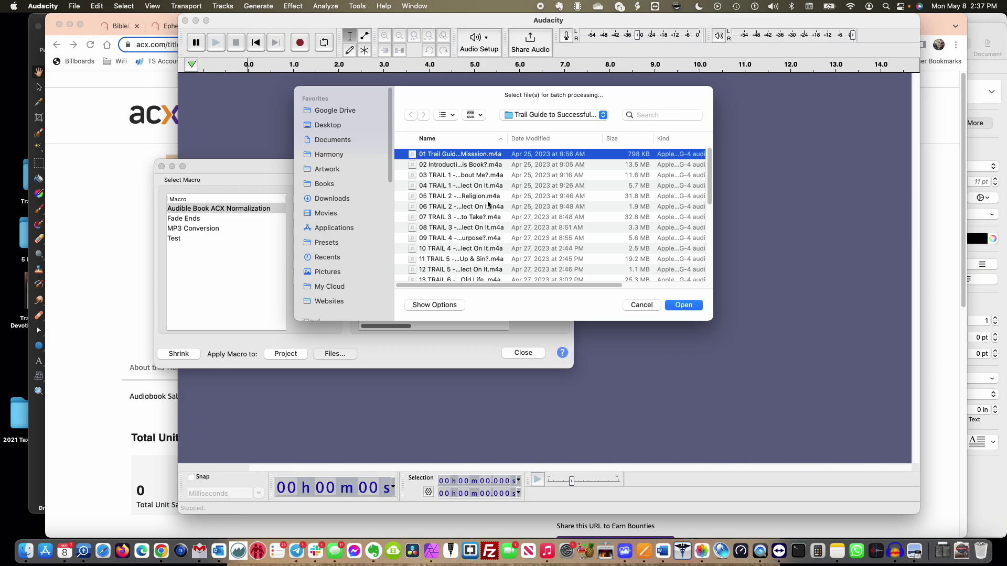
scroll(488, 204, "down", 10)
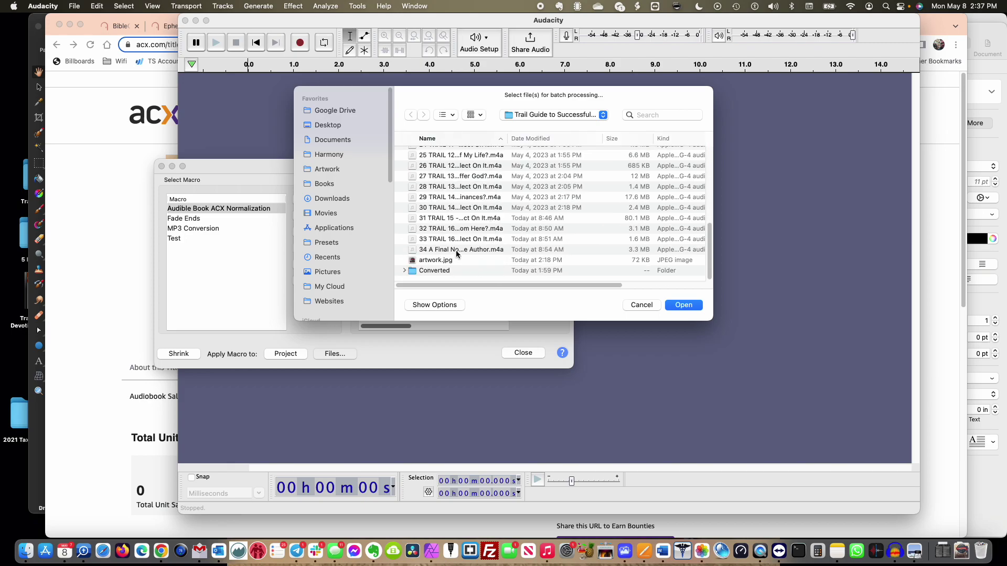
left_click(456, 250, "shift")
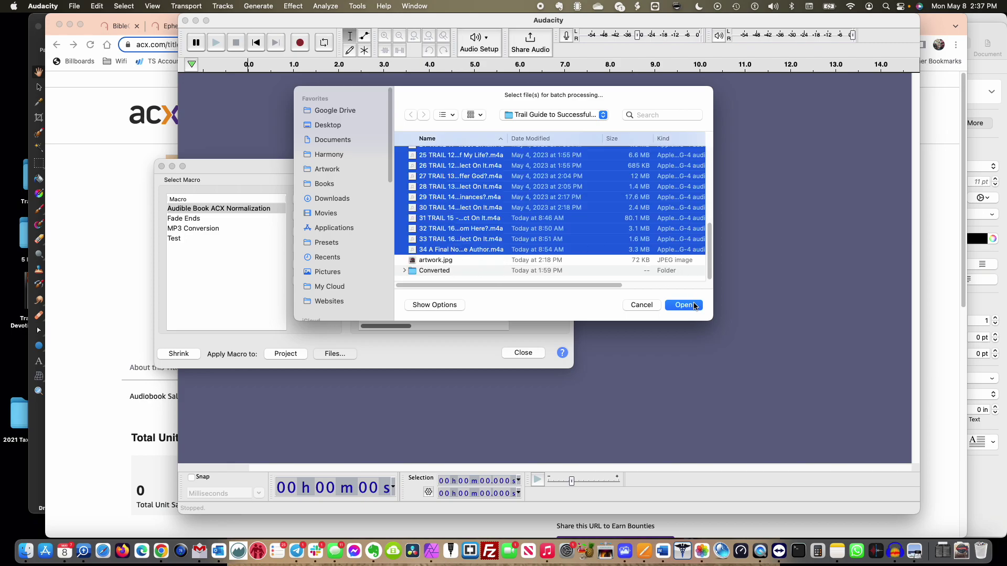
scroll(524, 237, "up", 10)
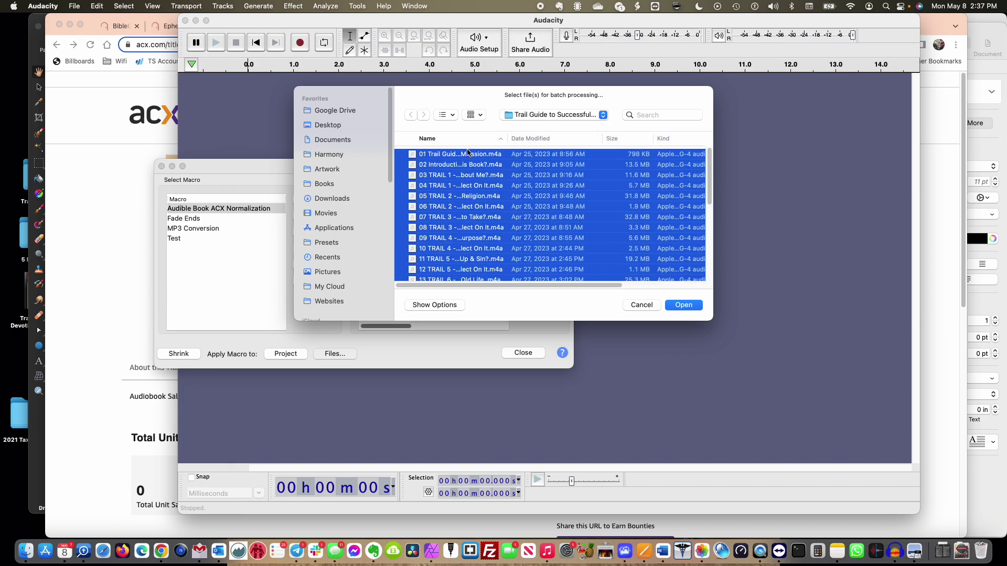
left_click(584, 219)
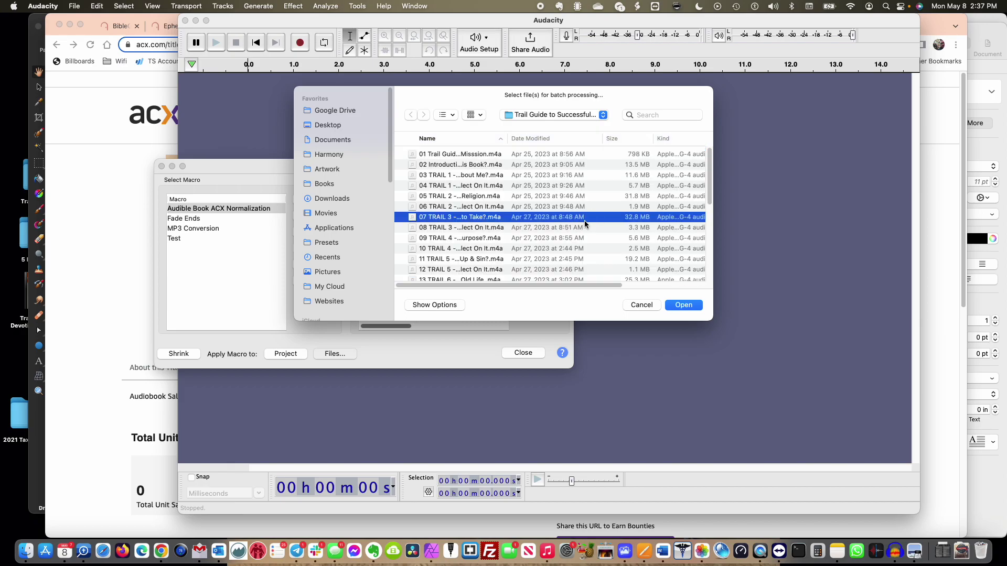
left_click(471, 154)
left_click(461, 196, "shift")
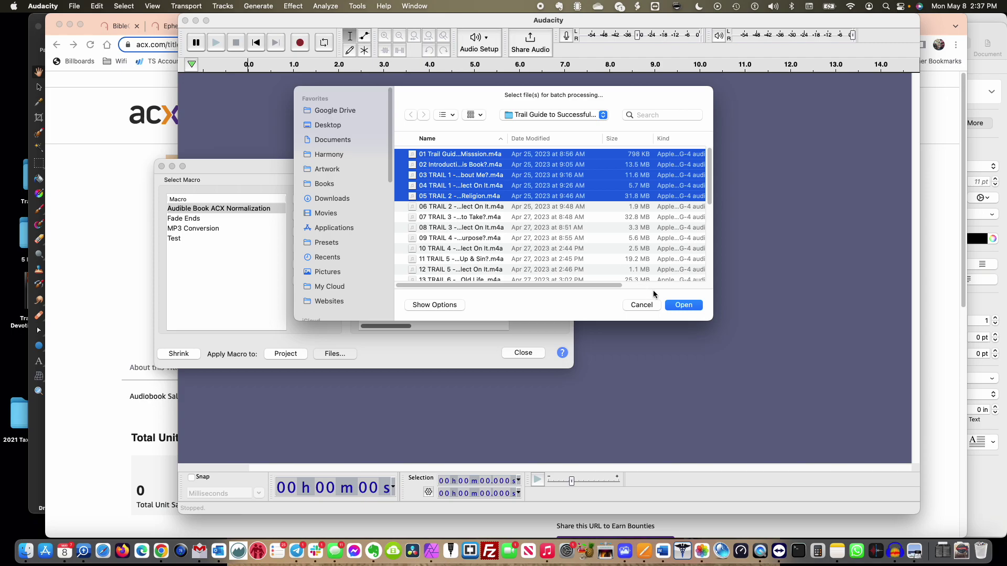
- Run the ACX macro on chapters 01–05, then reveal the desktop with F11
left_click(683, 305)
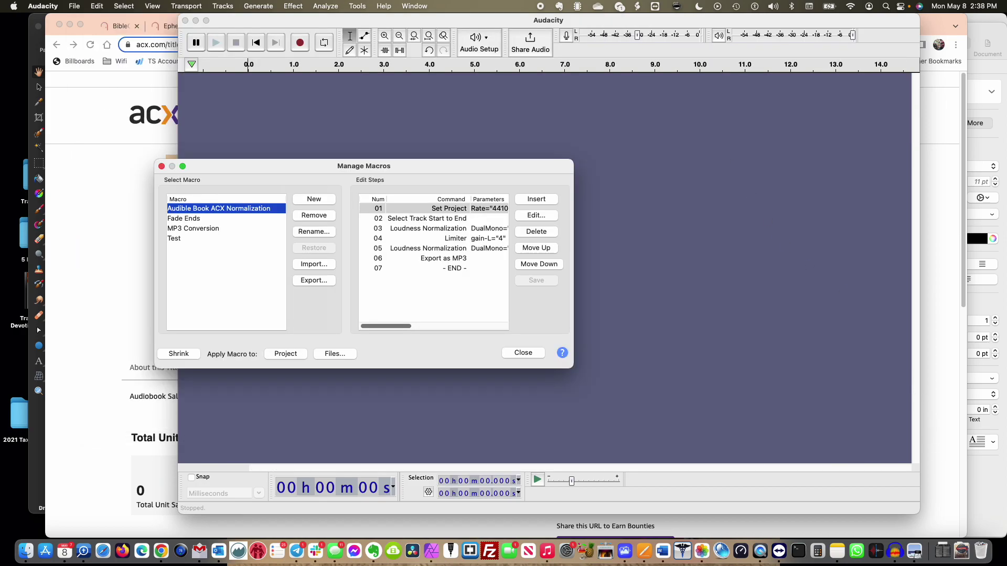
key("F11")
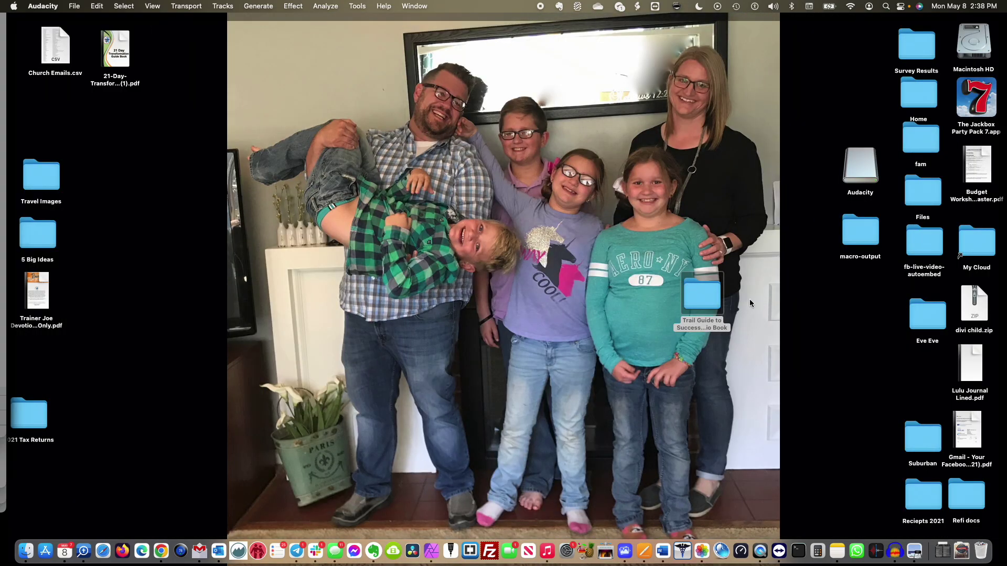
- Move the Trail Guide folder beside macro-output and open the macro-output folder
left_click_drag(707, 300, 853, 299)
double_click(864, 237)
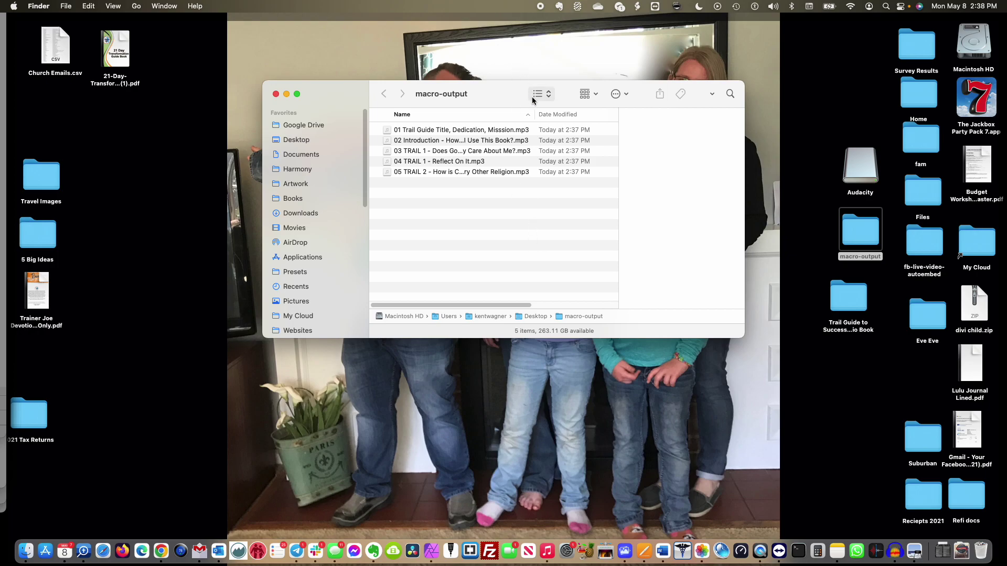
left_click_drag(469, 81, 460, 31)
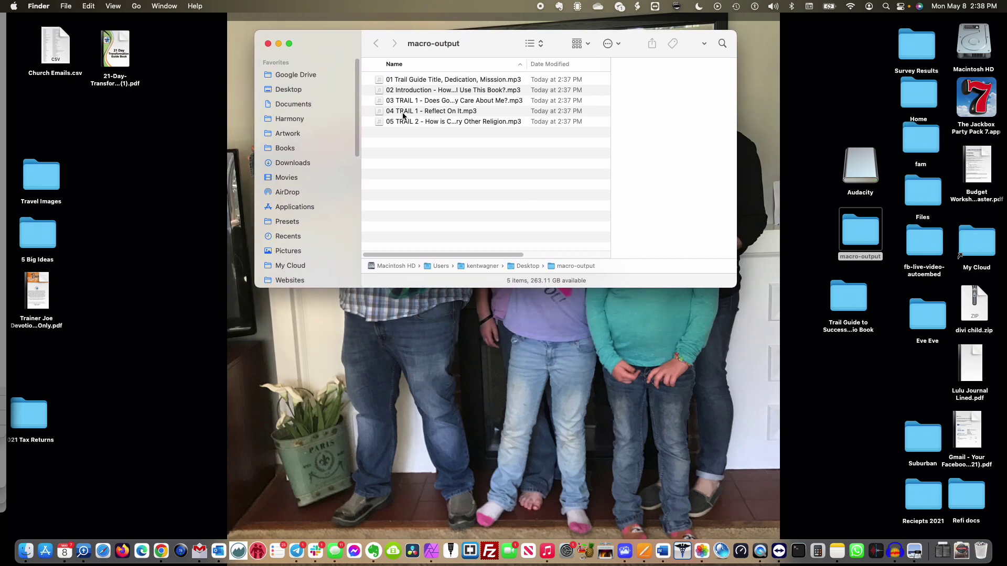
- Check the five MP3 chapters 01–05, confirming 44.1 kHz mono, then close the folder
left_click(437, 79)
left_click(440, 90)
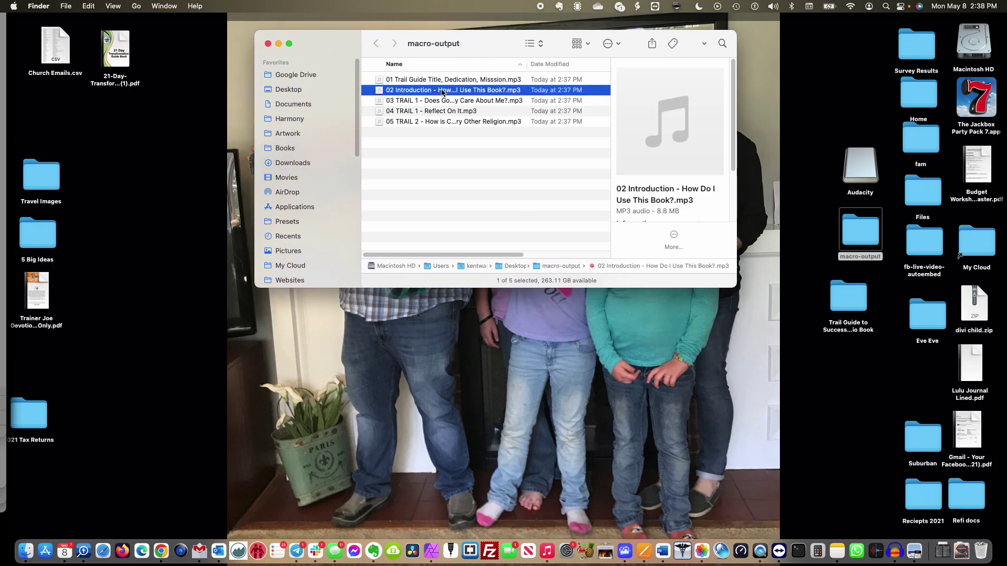
left_click(442, 101)
left_click(441, 113)
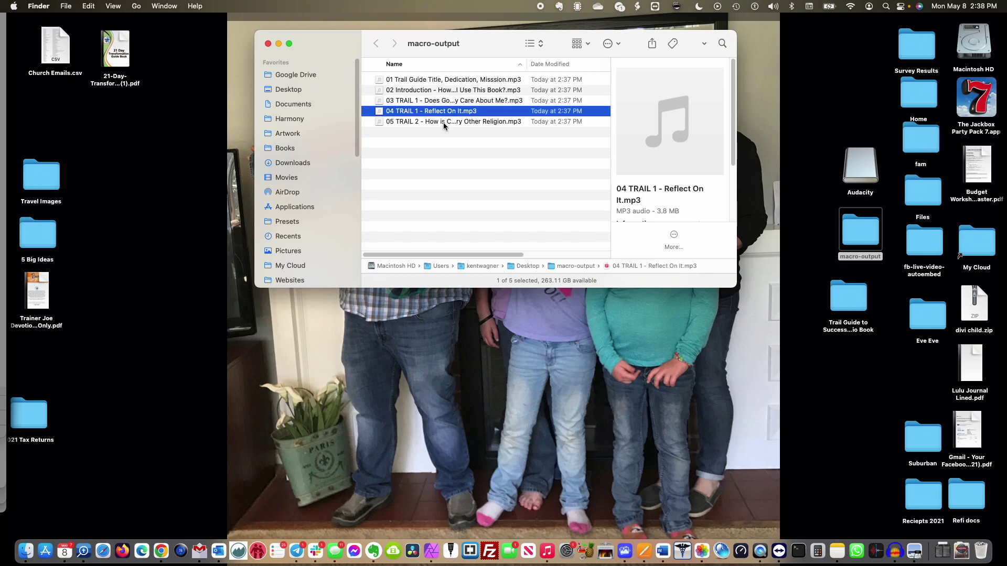
left_click(443, 122)
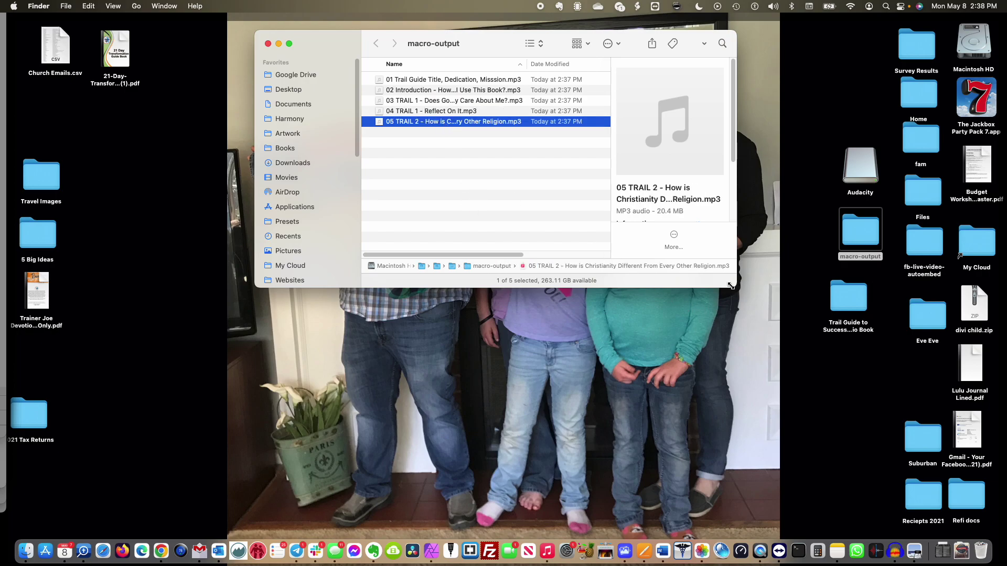
left_click_drag(735, 286, 899, 429)
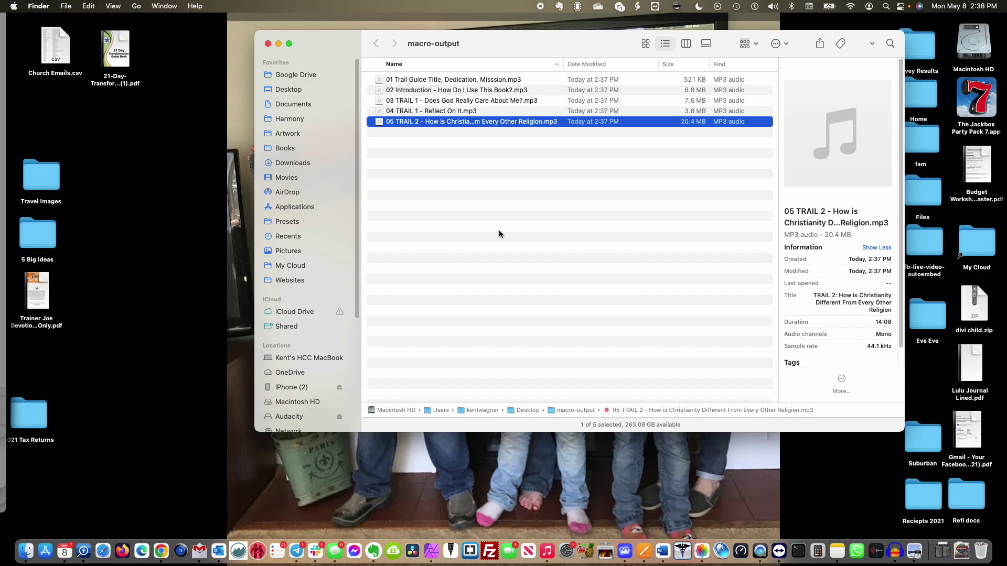
left_click(443, 79)
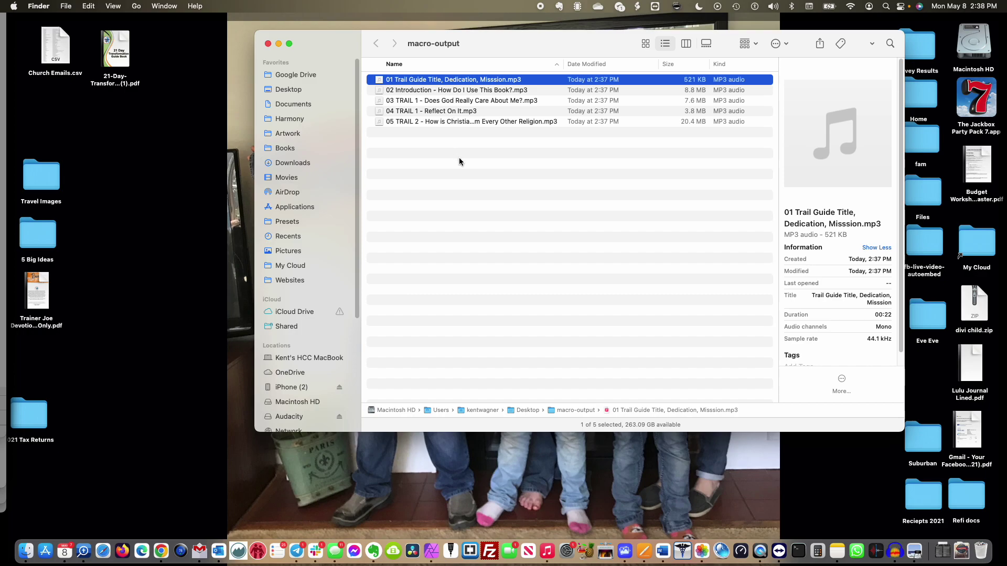
left_click(268, 44)
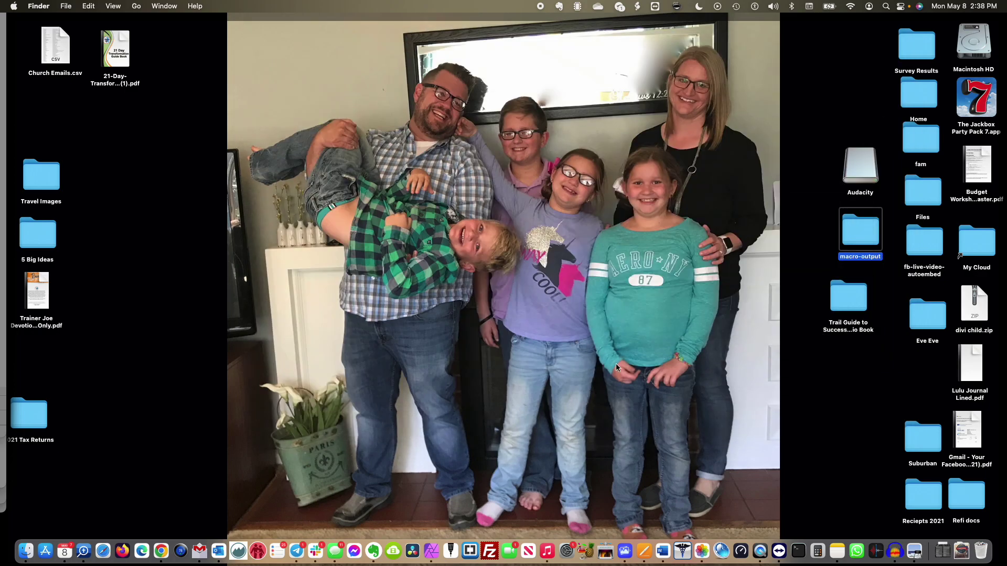
- Switch back to Audacity and reposition the Manage Macros dialog showing the ACX Normalization steps
left_click(894, 550)
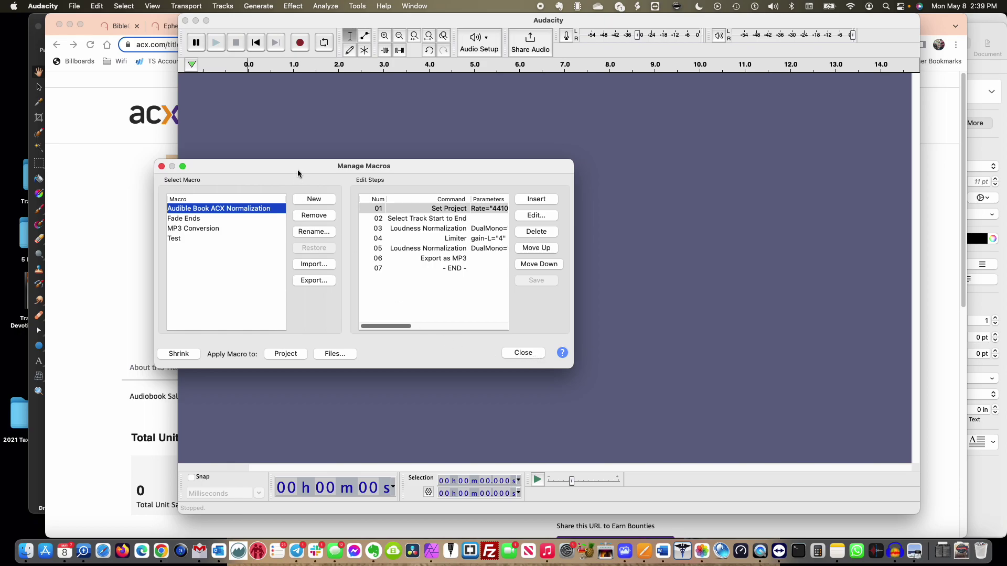
left_click_drag(298, 168, 412, 135)
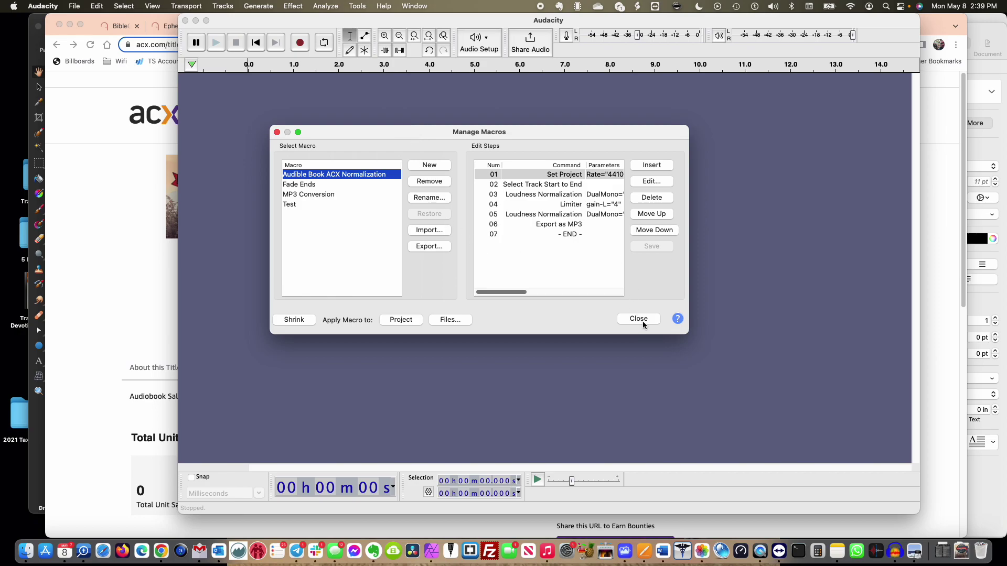